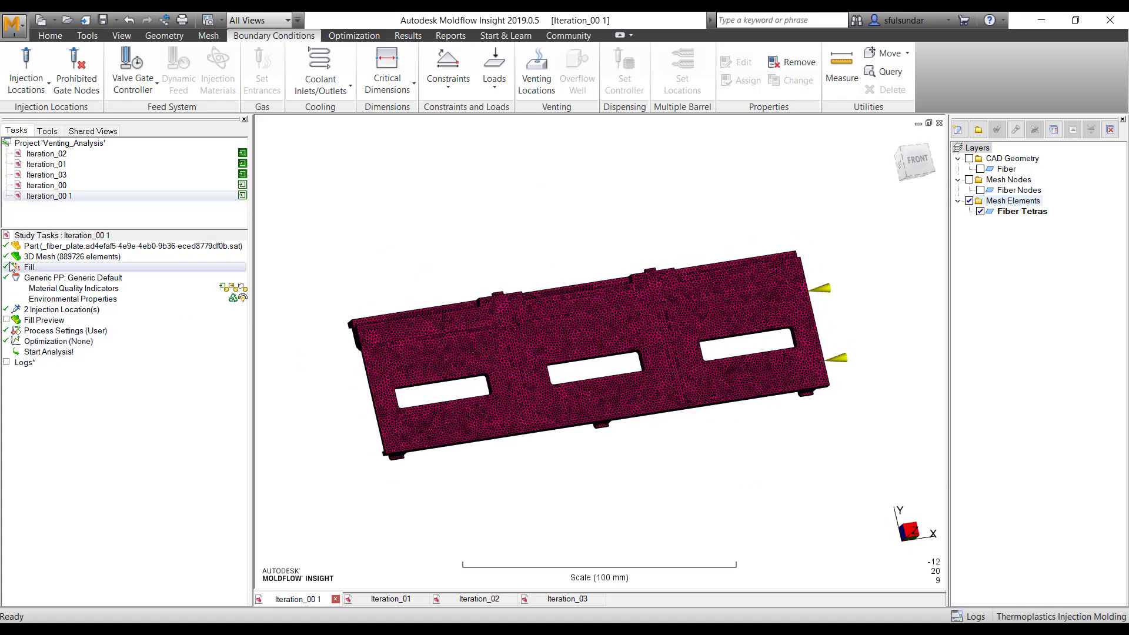
Review the available analysis sequences for the Iteration_00 1 study, leaving Fill selected.
{"action": "double_click", "coordinate": [105, 268]}
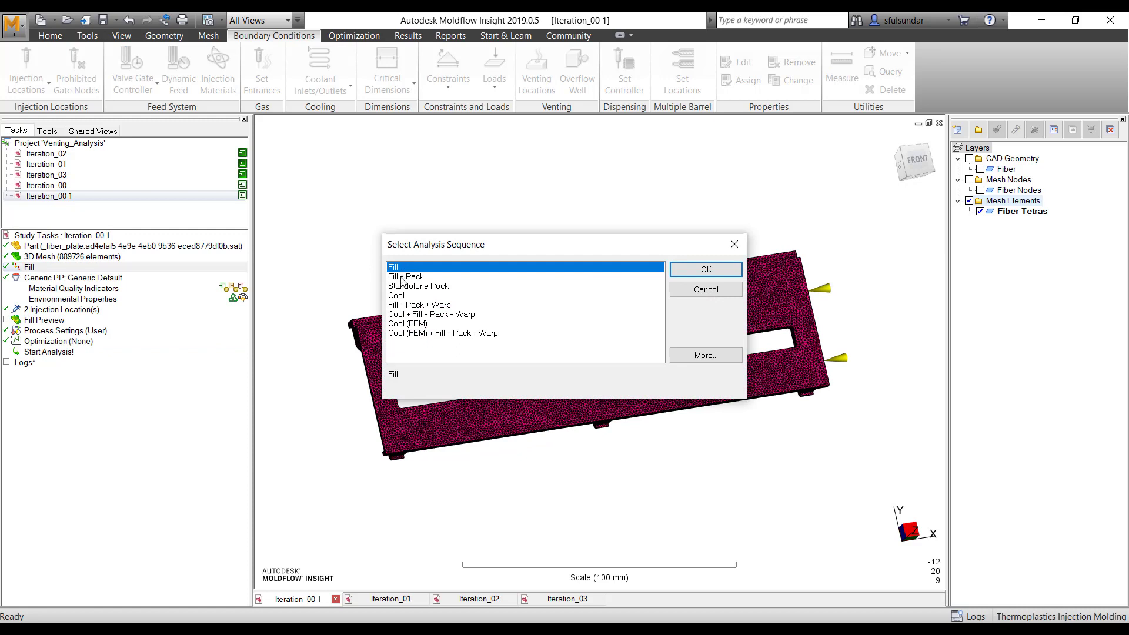
{"action": "left_click", "coordinate": [734, 244]}
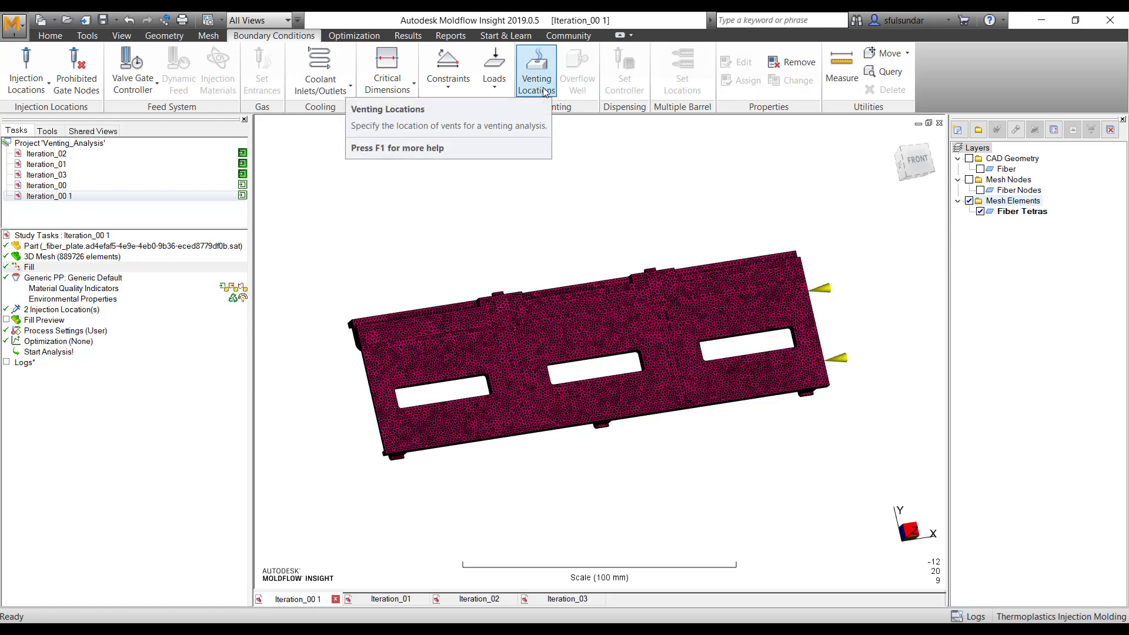
Enable the venting analysis in the solver parameters of the process settings' advanced options, keeping the default vent size and exit pressure.
{"action": "left_click", "coordinate": [79, 332]}
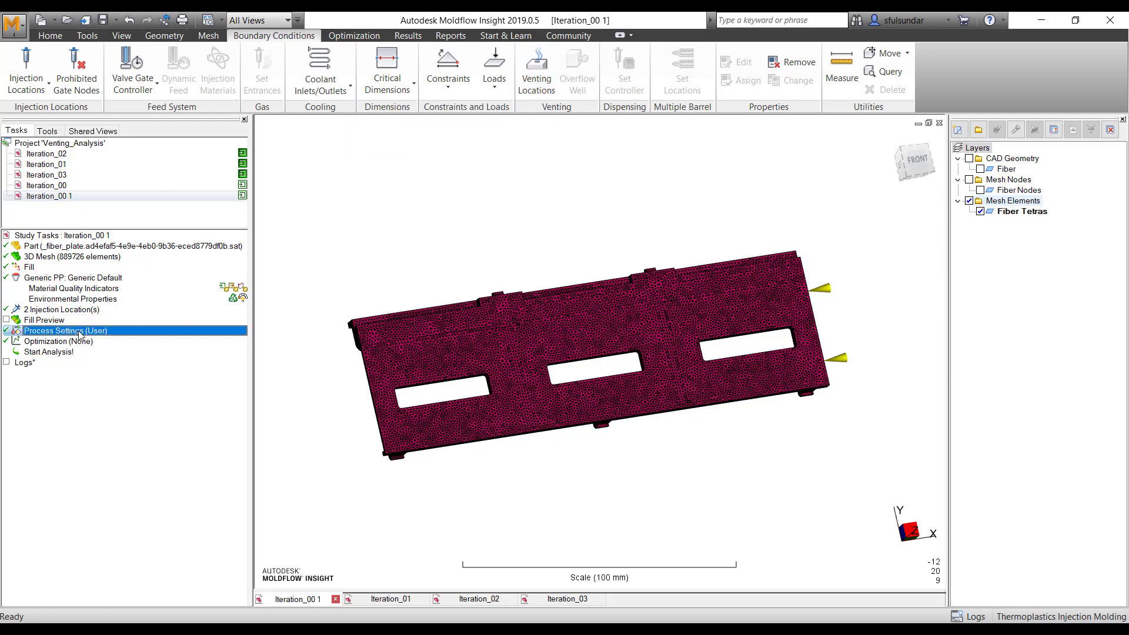
{"action": "double_click", "coordinate": [81, 333]}
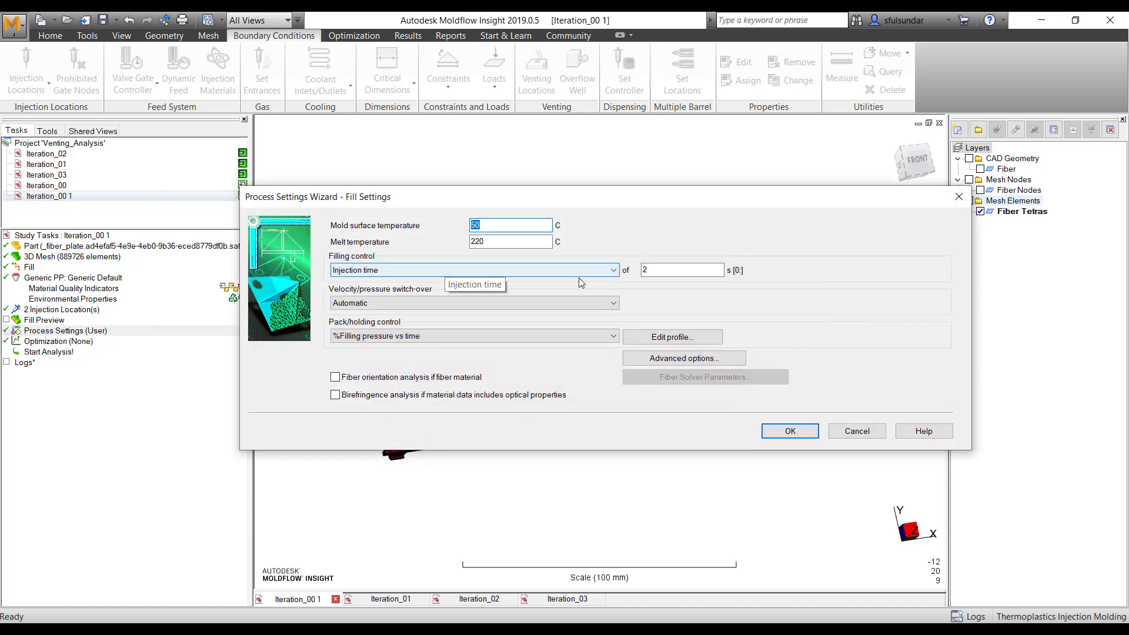
{"action": "left_click", "coordinate": [691, 360]}
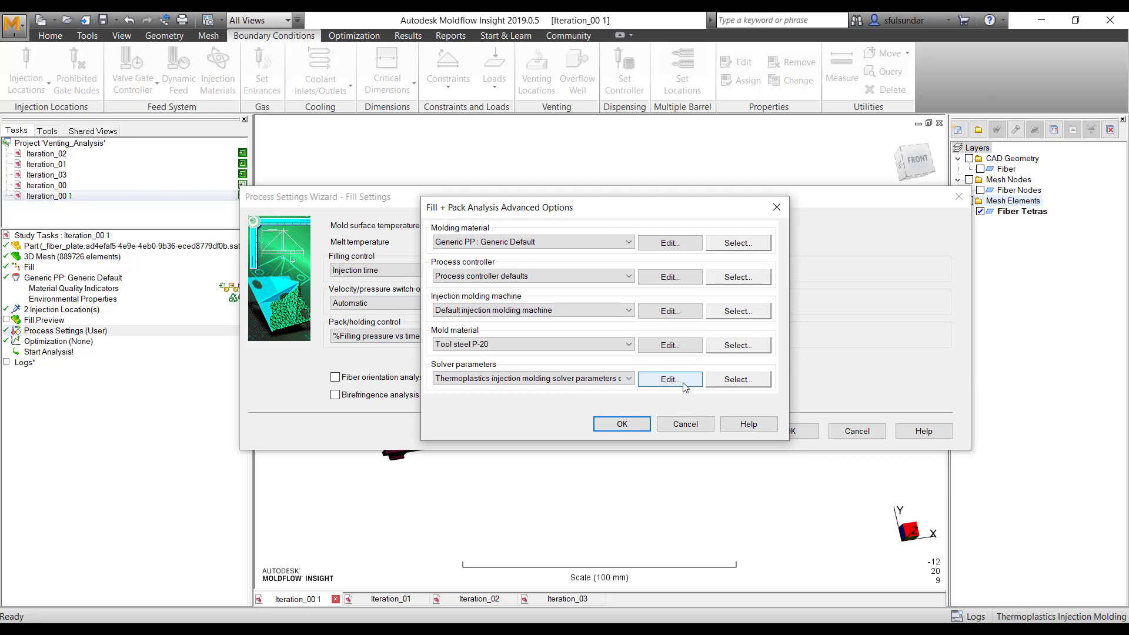
{"action": "left_click", "coordinate": [685, 386]}
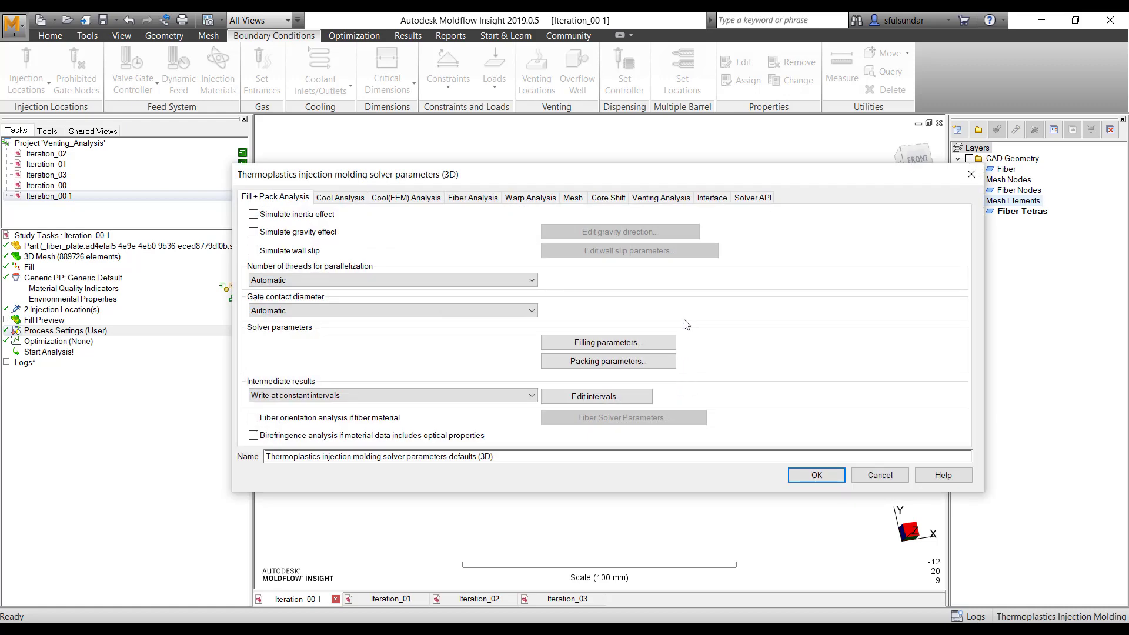
{"action": "left_click", "coordinate": [661, 198]}
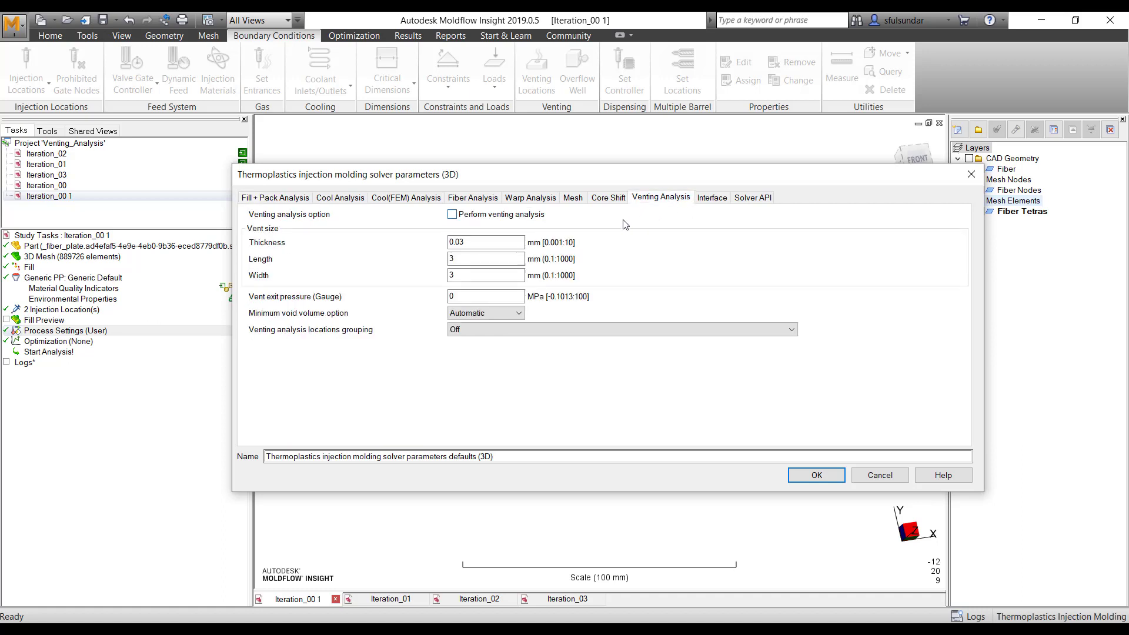
{"action": "left_click", "coordinate": [451, 214]}
{"action": "left_click_drag", "start_coordinate": [473, 293], "coordinate": [391, 294]}
{"action": "left_click", "coordinate": [473, 294]}
{"action": "left_click", "coordinate": [469, 296]}
{"action": "left_click", "coordinate": [816, 475]}
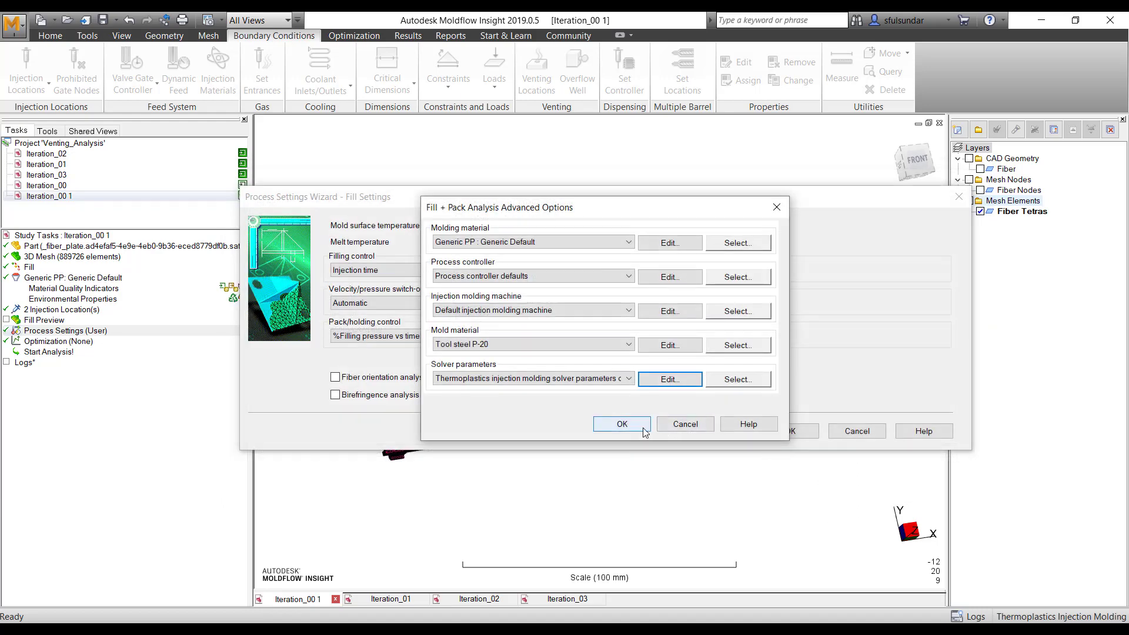
{"action": "left_click", "coordinate": [622, 424]}
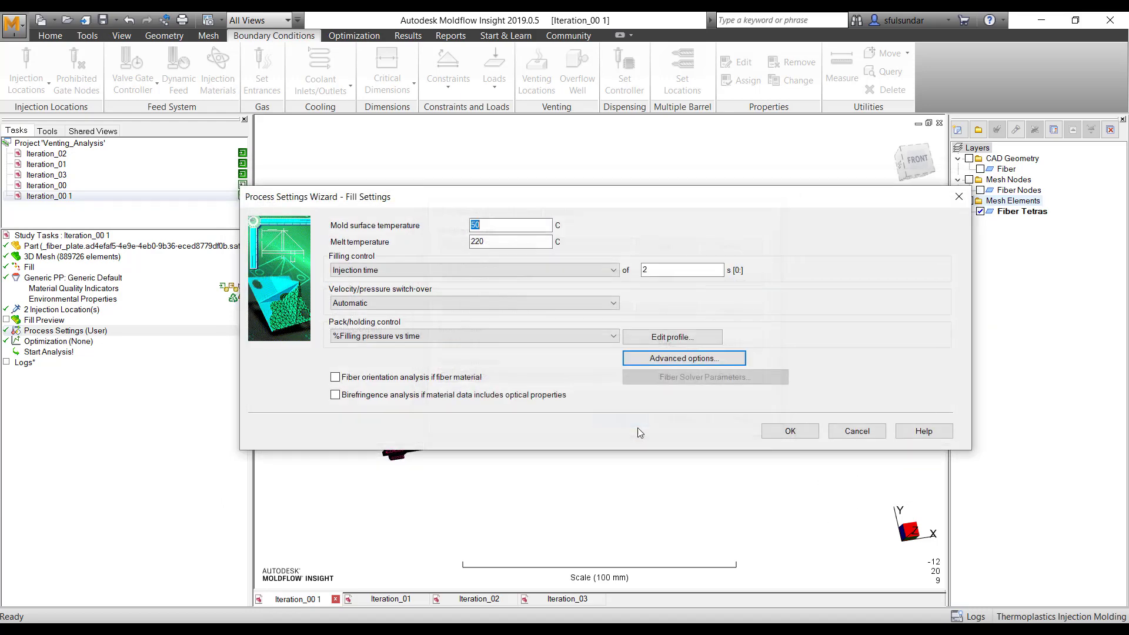
{"action": "left_click", "coordinate": [789, 431]}
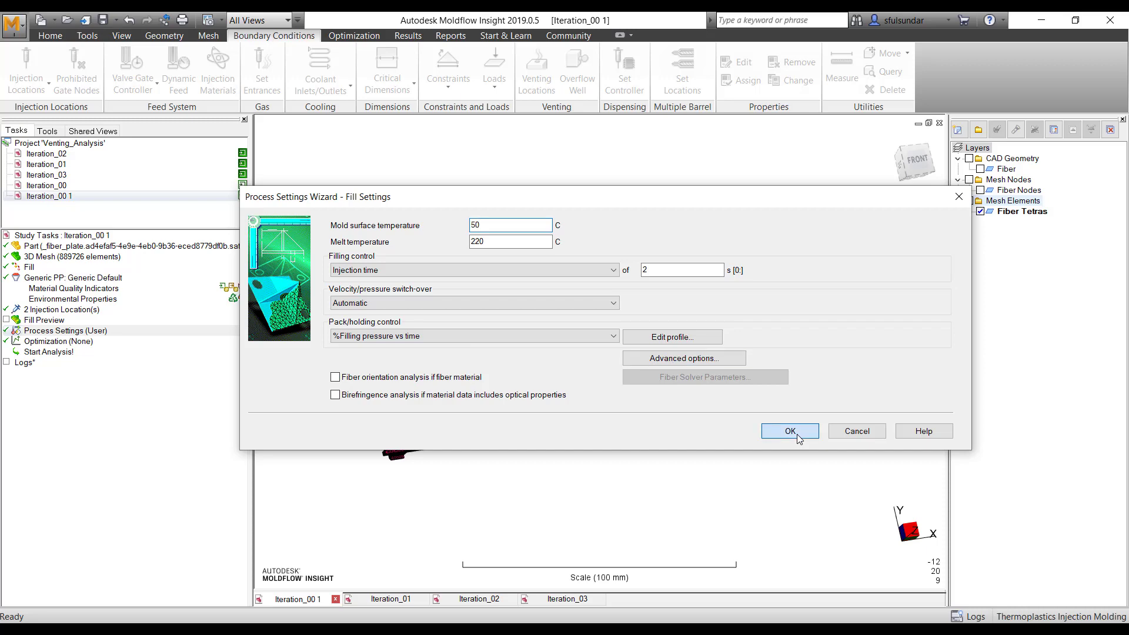
Inspect the vent size and exit pressure parameters offered by the Specified option of the default venting location property, without saving changes.
{"action": "left_click", "coordinate": [537, 69]}
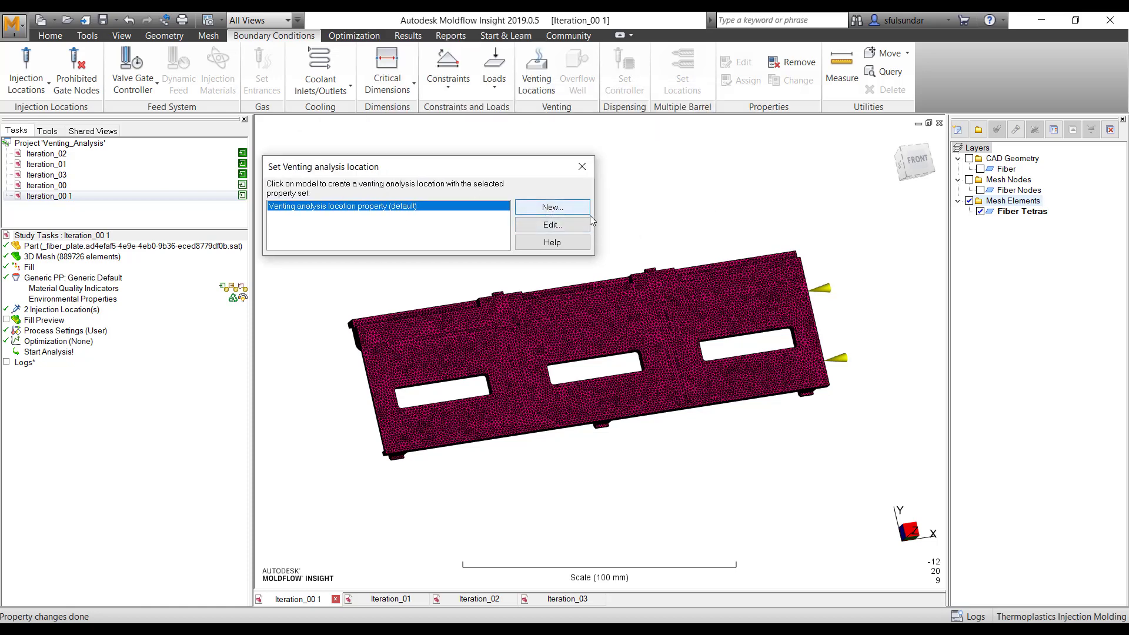
{"action": "left_click", "coordinate": [553, 227]}
{"action": "left_click", "coordinate": [375, 186]}
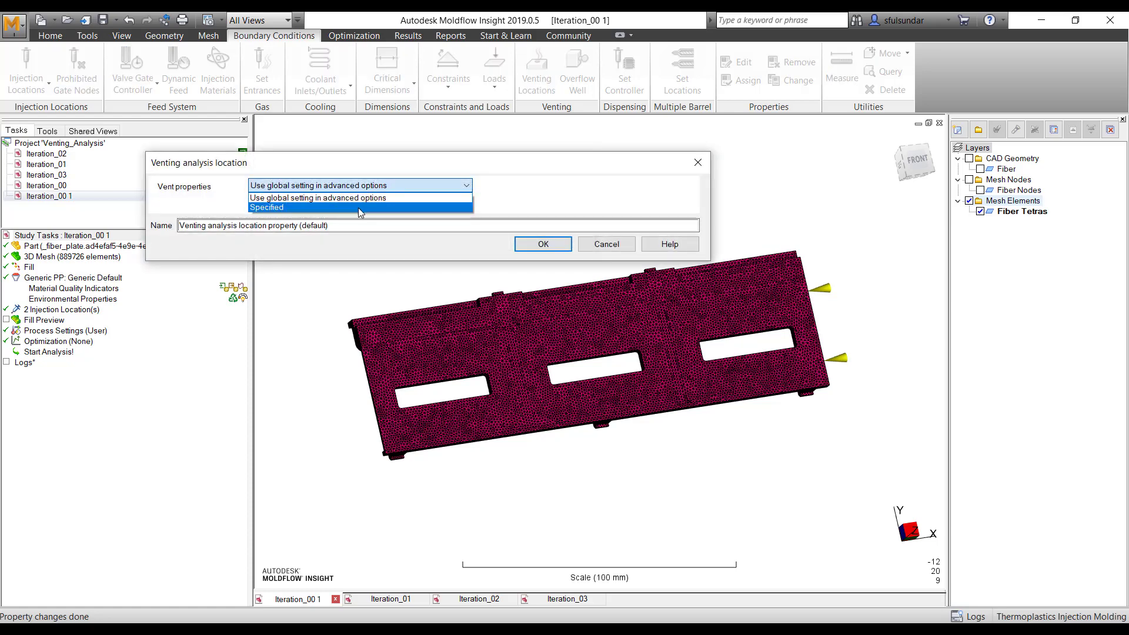
{"action": "left_click", "coordinate": [358, 207]}
{"action": "left_click", "coordinate": [585, 194]}
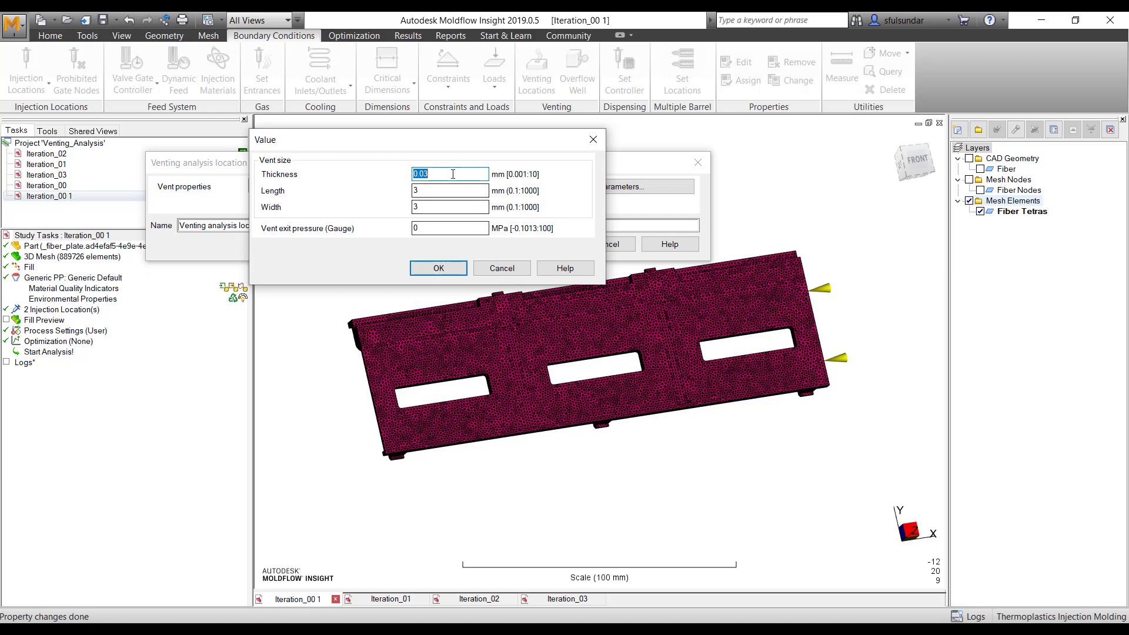
{"action": "left_click", "coordinate": [502, 268]}
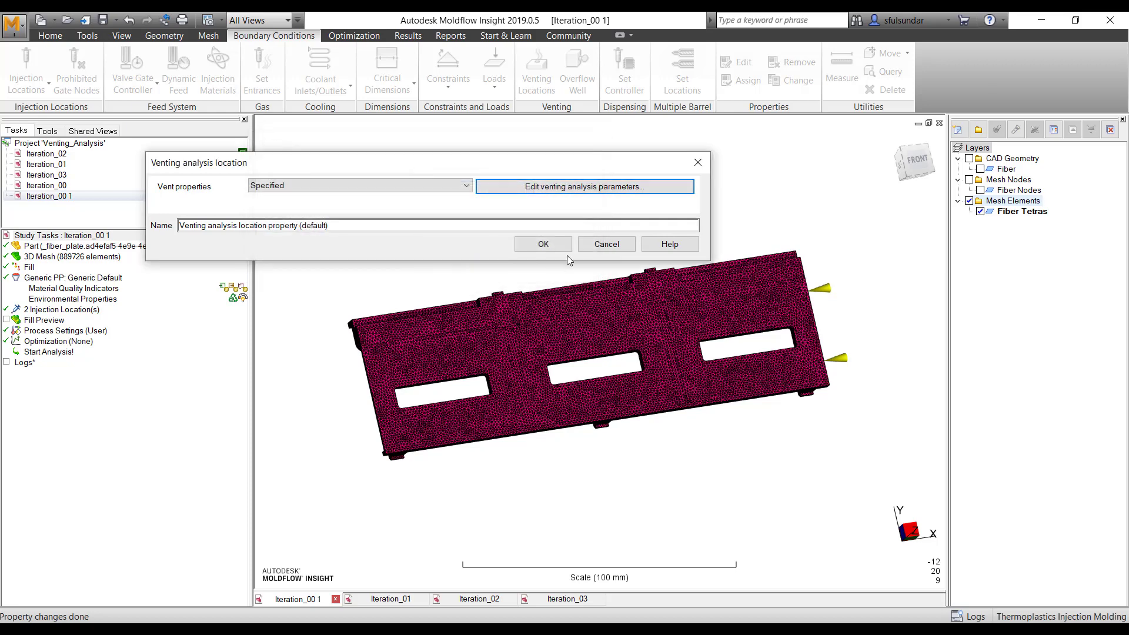
{"action": "left_click", "coordinate": [610, 245]}
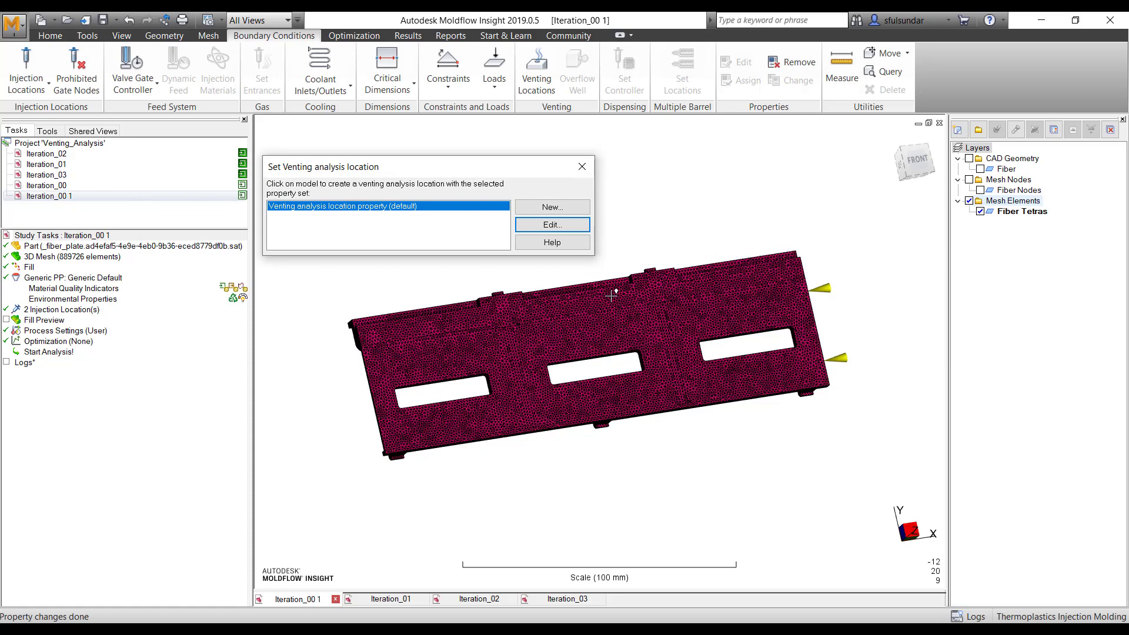
{"action": "middle_click_drag", "start_coordinate": [586, 442], "coordinate": [589, 417]}
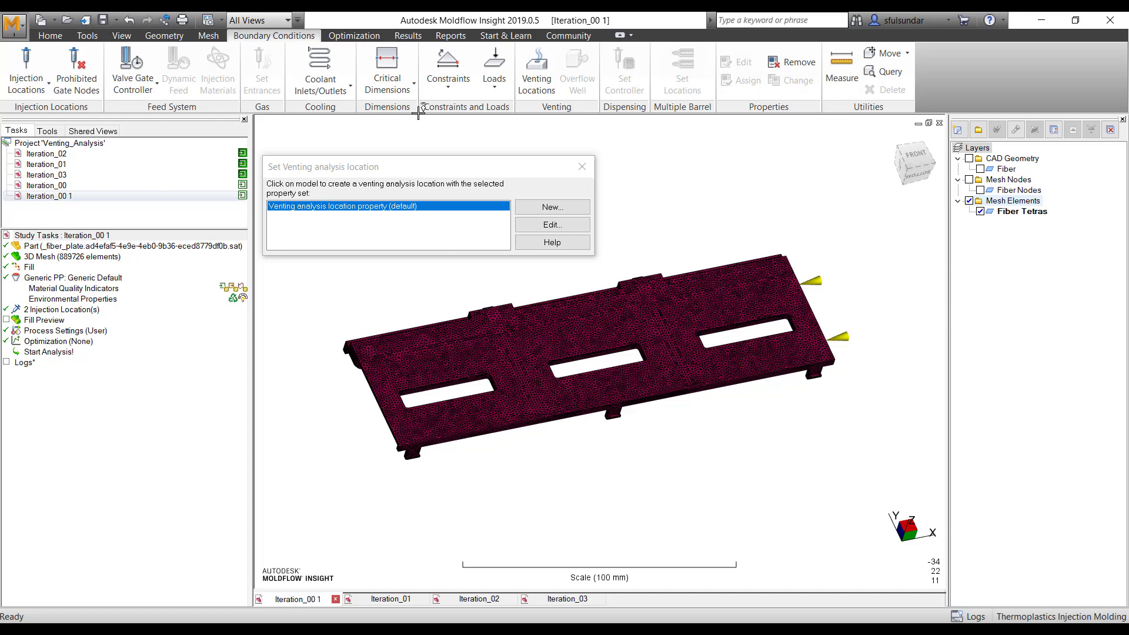
{"action": "left_click", "coordinate": [583, 168]}
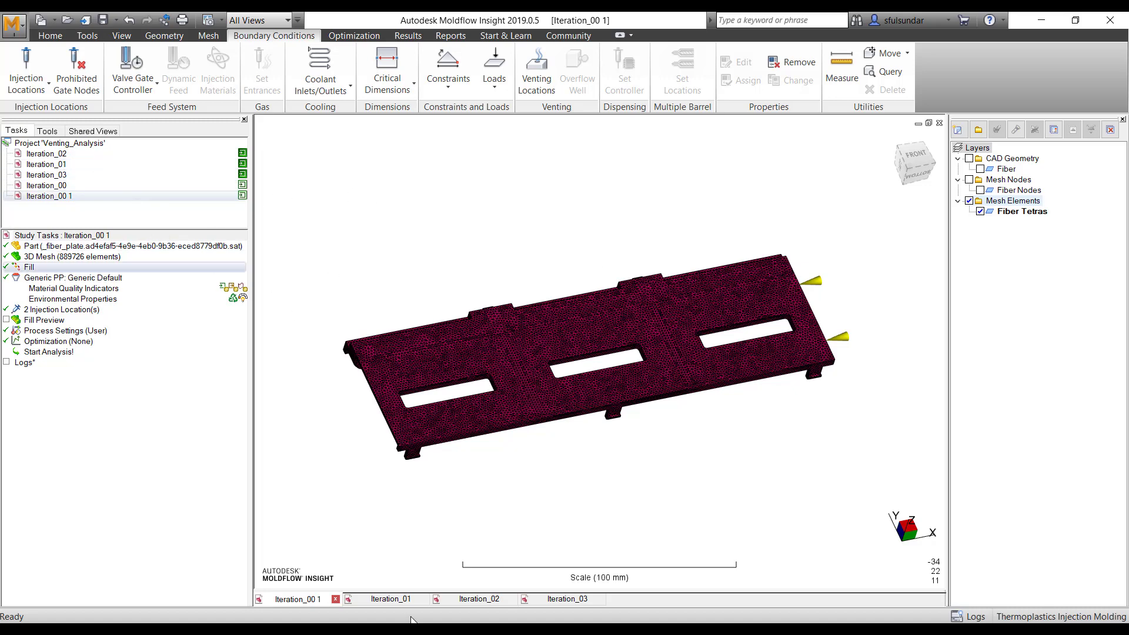
Display the Air traps result of the Iteration_02 study and examine where the traps lie on the plate.
{"action": "left_click", "coordinate": [495, 600]}
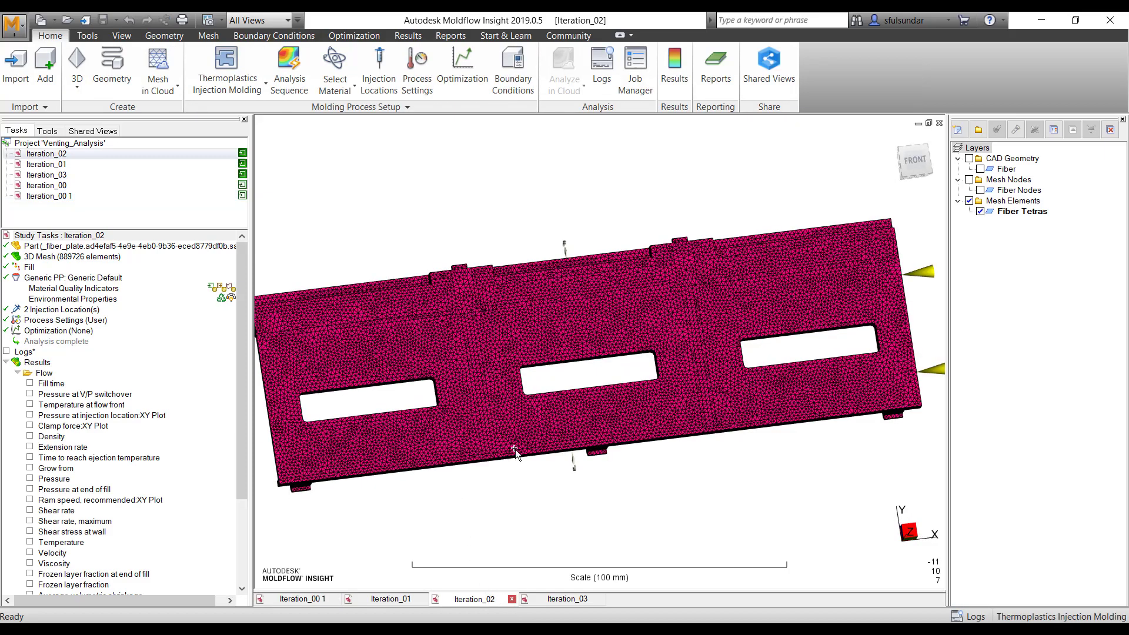
{"action": "mouse_move", "coordinate": [515, 449]}
{"action": "middle_mouse_down"}
{"action": "mouse_move", "coordinate": [416, 456]}
{"action": "mouse_move", "coordinate": [430, 430]}
{"action": "middle_mouse_up"}
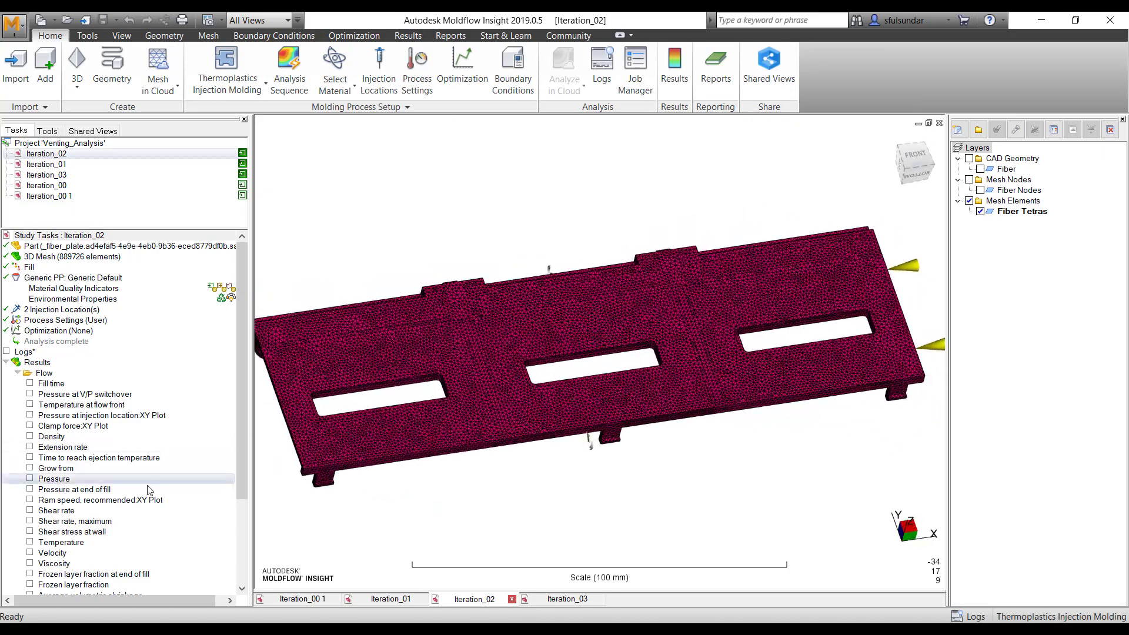
{"action": "scroll", "coordinate": [149, 500], "scroll_direction": "down", "scroll_amount": 2}
{"action": "scroll", "coordinate": [149, 500], "scroll_direction": "down", "scroll_amount": 2}
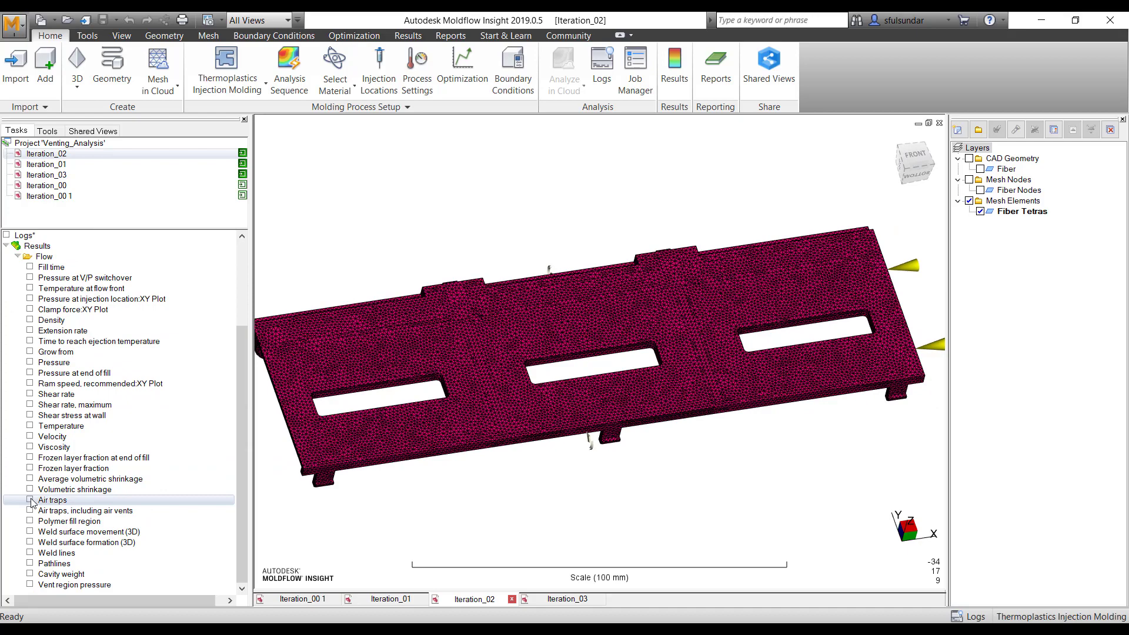
{"action": "left_click", "coordinate": [30, 501]}
{"action": "middle_click_drag", "start_coordinate": [485, 488], "coordinate": [464, 490]}
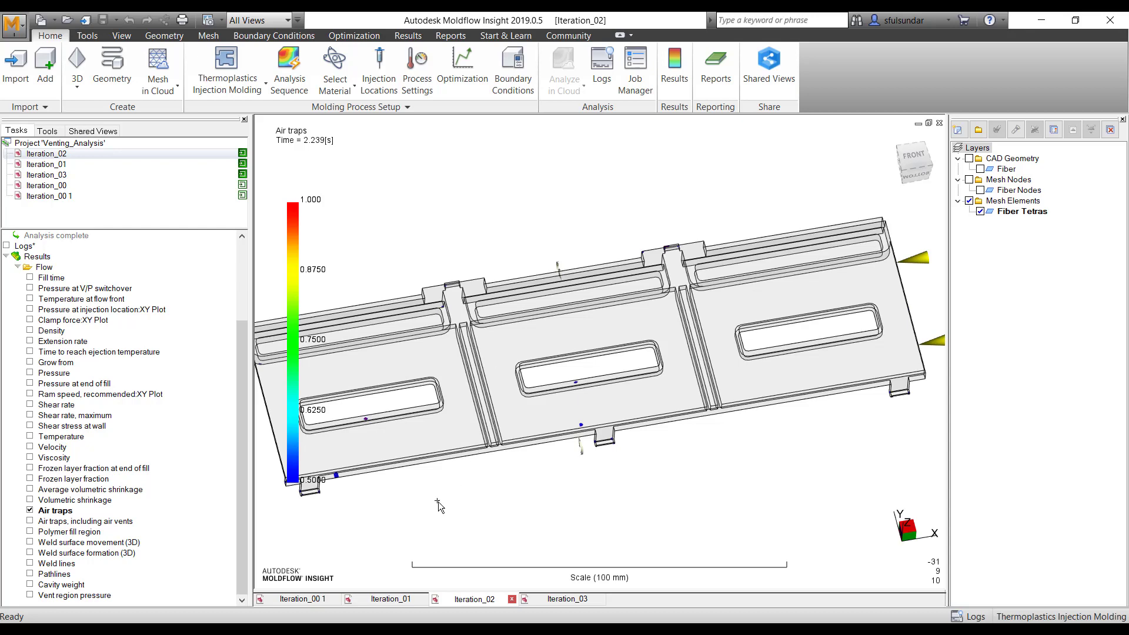
{"action": "middle_click_drag", "start_coordinate": [458, 510], "coordinate": [529, 471]}
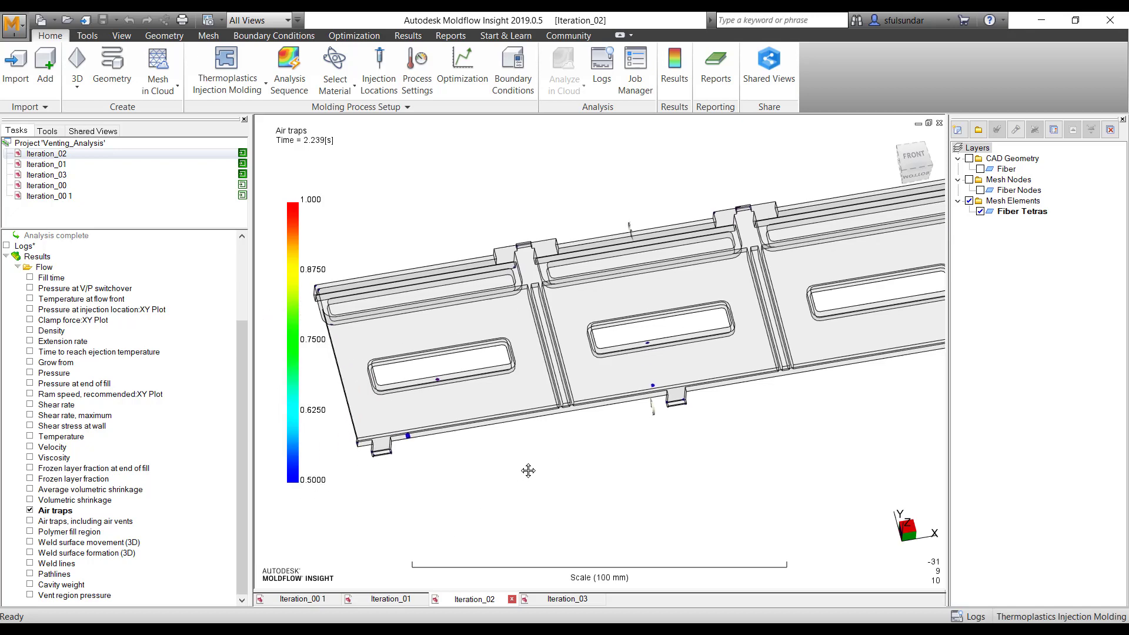
In Iteration_00 1, place a venting location with the default property on the plate's short end face opposite the injection locations.
{"action": "left_click", "coordinate": [401, 602]}
{"action": "left_click", "coordinate": [319, 603]}
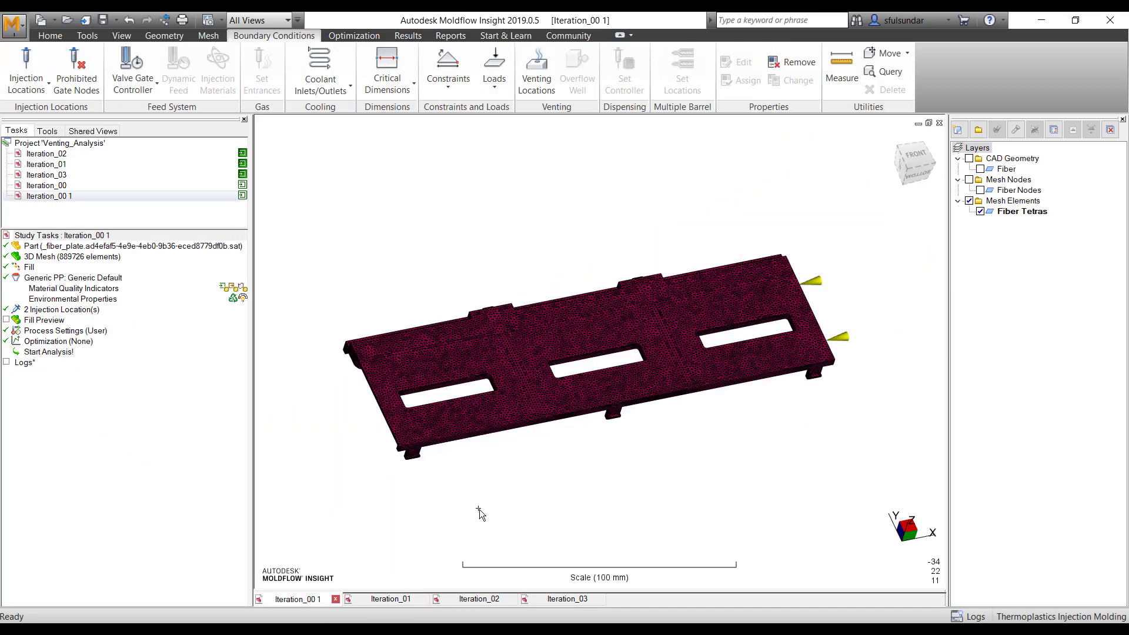
{"action": "left_click", "coordinate": [537, 69]}
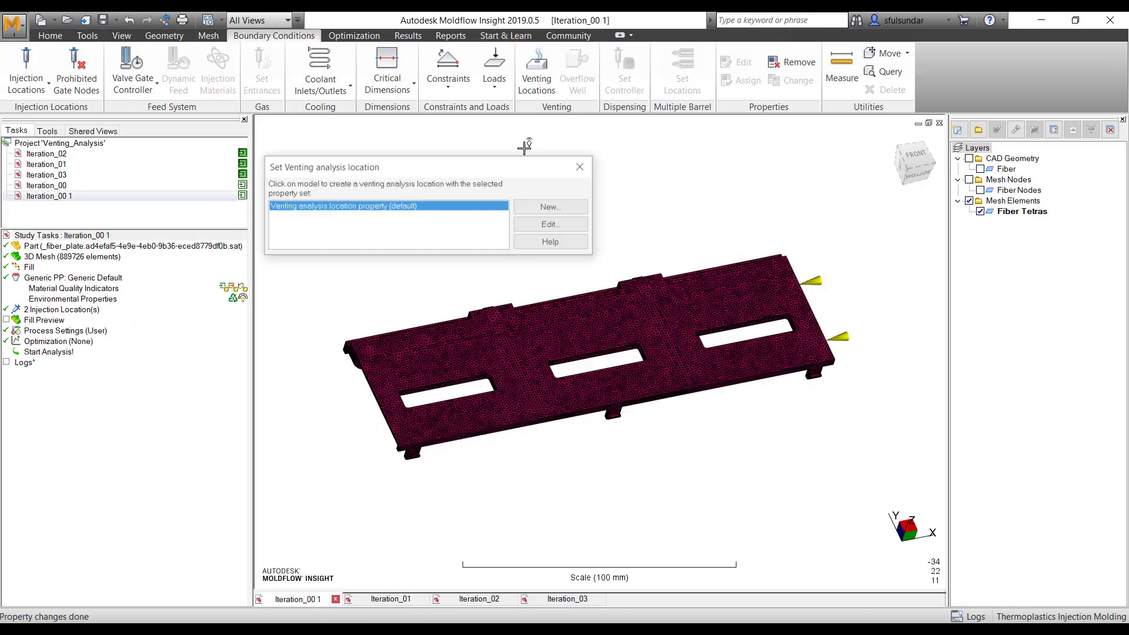
{"action": "middle_click_drag", "start_coordinate": [556, 276], "coordinate": [625, 441]}
{"action": "scroll", "coordinate": [625, 441], "scroll_direction": "up", "scroll_amount": 8}
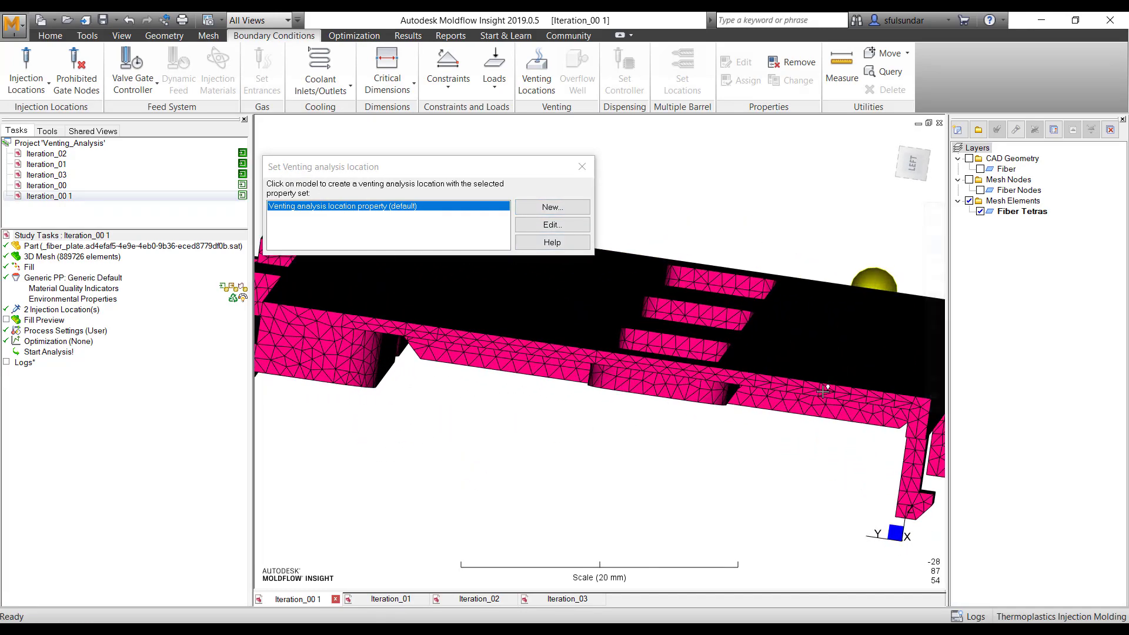
{"action": "left_click", "coordinate": [820, 388]}
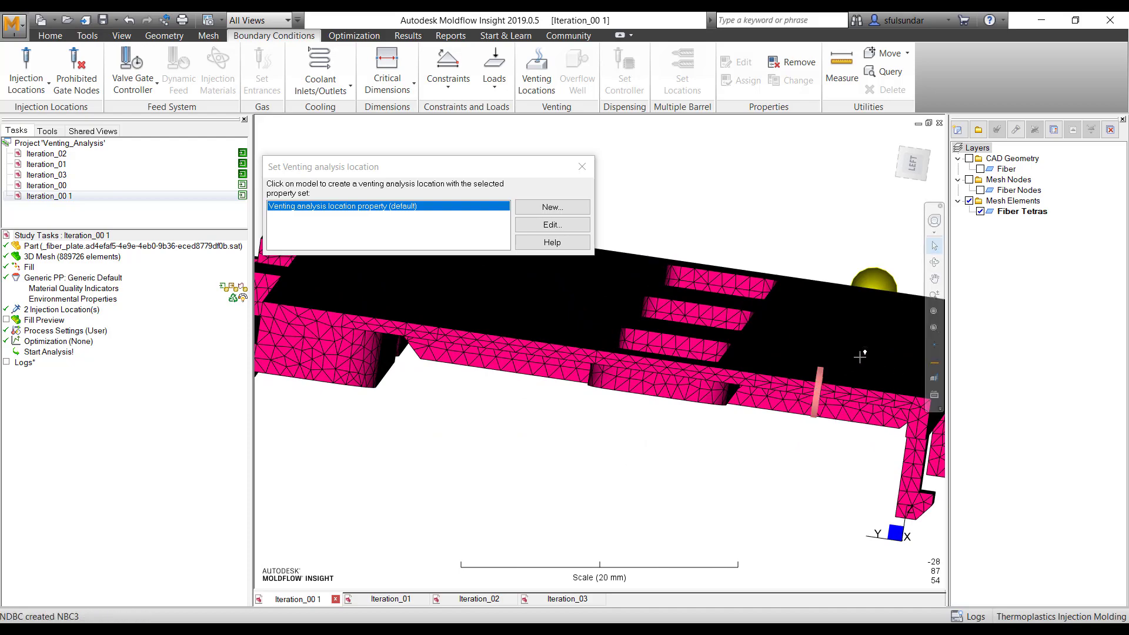
{"action": "mouse_move", "coordinate": [820, 388]}
{"action": "middle_mouse_down"}
{"action": "mouse_move", "coordinate": [794, 365]}
{"action": "mouse_move", "coordinate": [608, 438]}
{"action": "middle_mouse_up"}
{"action": "scroll", "coordinate": [608, 439], "scroll_direction": "down", "scroll_amount": 4}
{"action": "middle_click_drag", "start_coordinate": [458, 441], "coordinate": [453, 468]}
{"action": "middle_click_drag", "start_coordinate": [589, 381], "coordinate": [659, 288]}
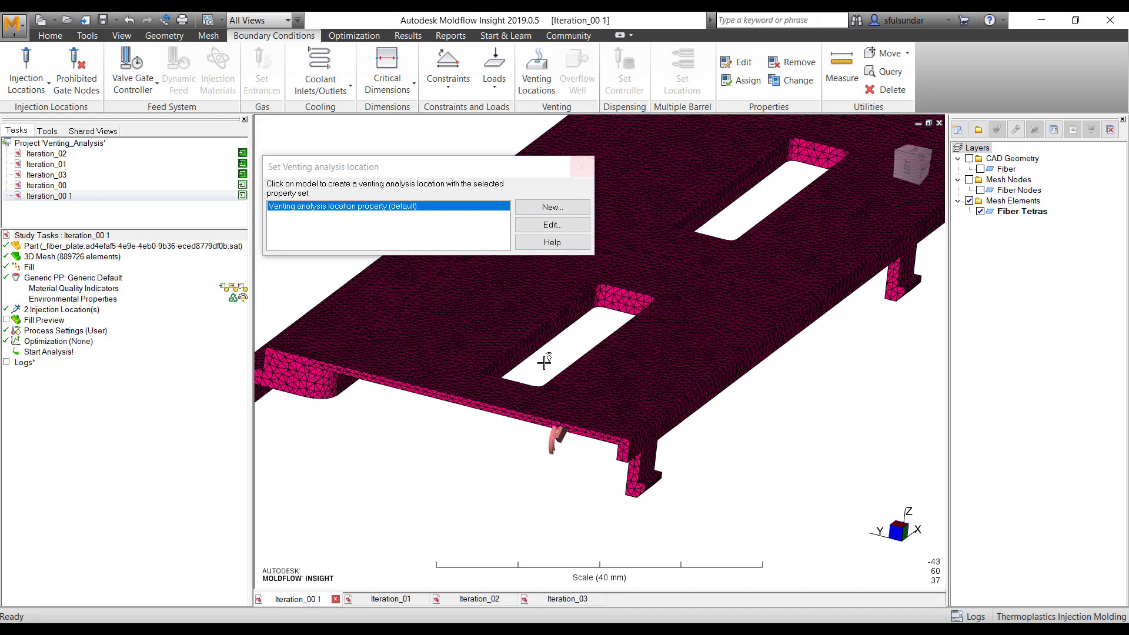
Switch to the Iteration_01 study and inspect the vent location on the plate's long edge.
{"action": "left_click", "coordinate": [414, 601]}
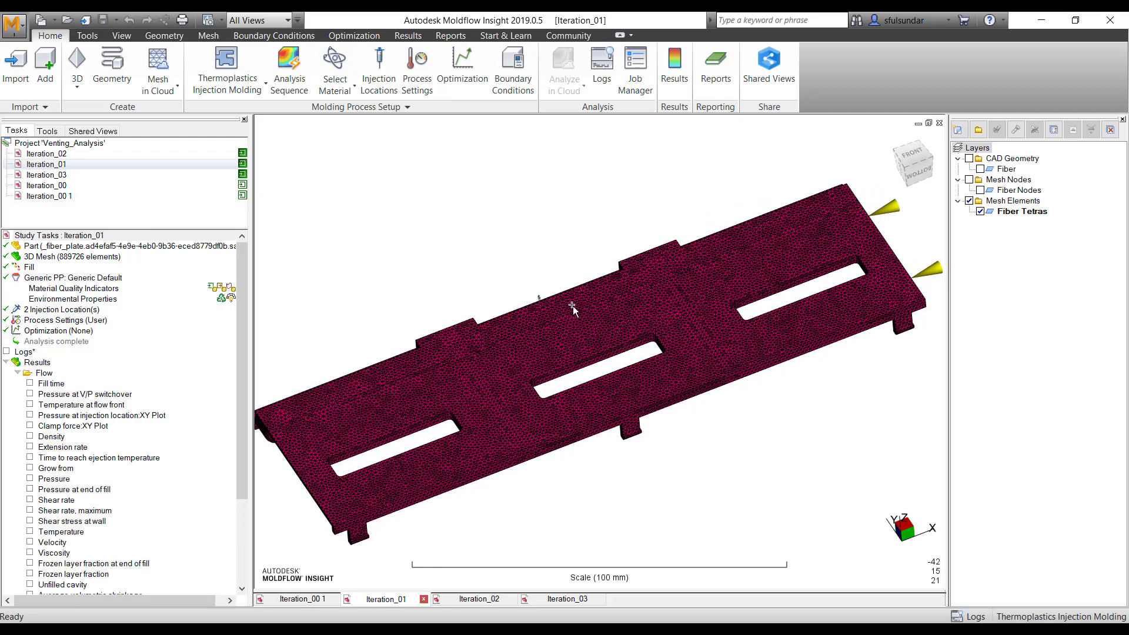
{"action": "mouse_move", "coordinate": [484, 333]}
{"action": "middle_mouse_down"}
{"action": "mouse_move", "coordinate": [525, 320]}
{"action": "mouse_move", "coordinate": [572, 336]}
{"action": "mouse_move", "coordinate": [547, 360]}
{"action": "middle_mouse_up"}
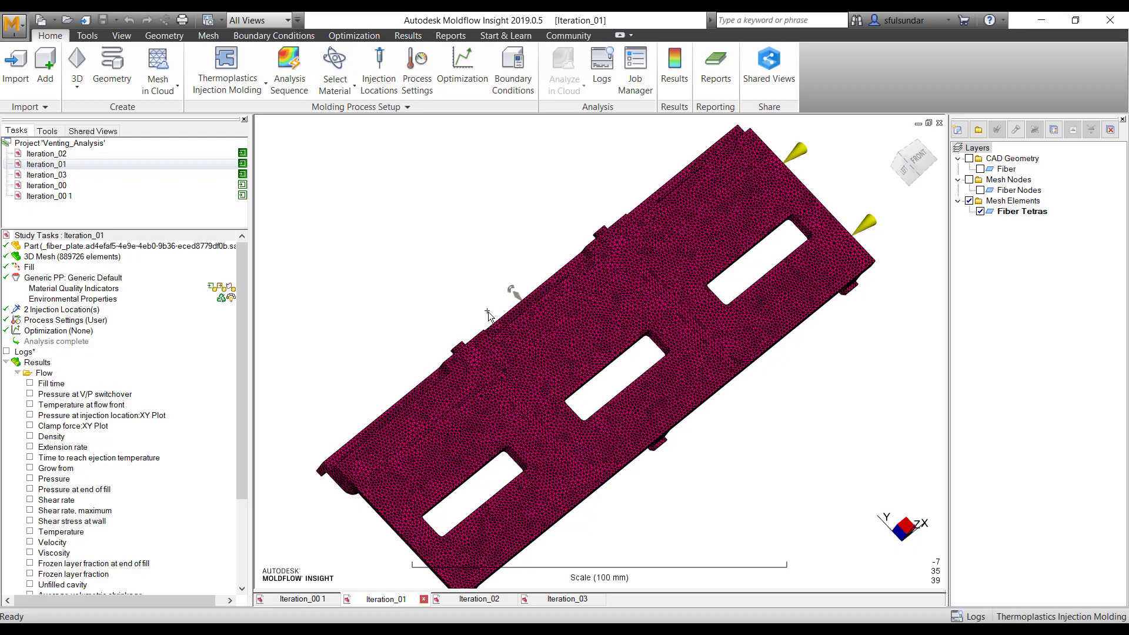
{"action": "mouse_move", "coordinate": [488, 321]}
{"action": "left_mouse_down"}
{"action": "mouse_move", "coordinate": [446, 285]}
{"action": "mouse_move", "coordinate": [542, 302]}
{"action": "mouse_move", "coordinate": [466, 302]}
{"action": "mouse_move", "coordinate": [444, 277]}
{"action": "mouse_move", "coordinate": [435, 230]}
{"action": "mouse_move", "coordinate": [379, 364]}
{"action": "left_mouse_up"}
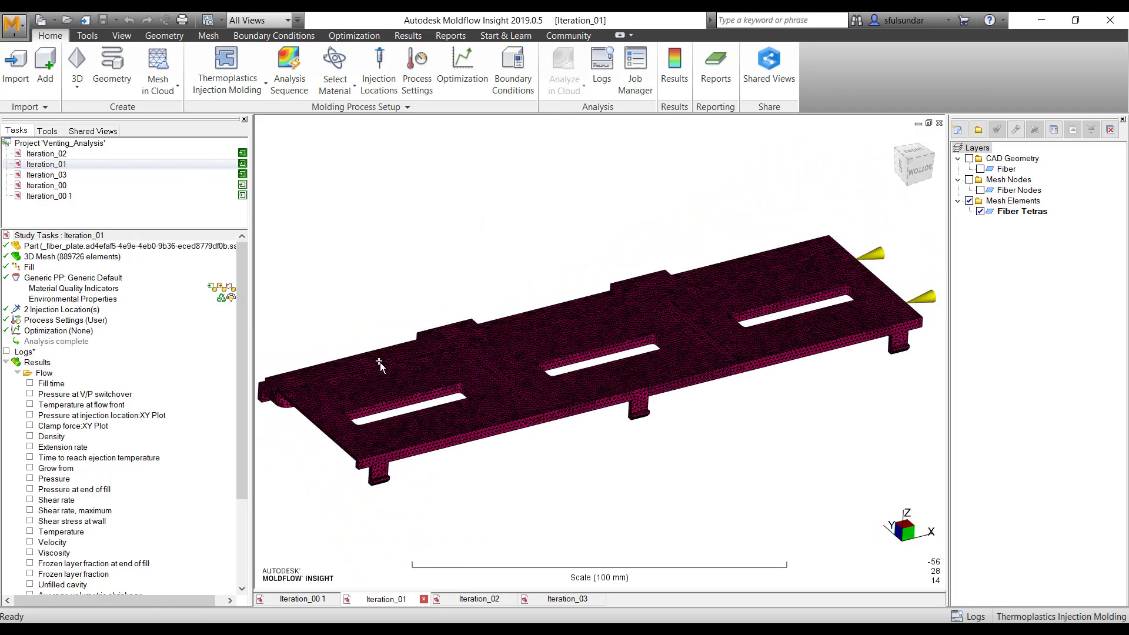
Check the end of Iteration_01's analysis log for filling warnings, then hide the logs.
{"action": "left_click", "coordinate": [958, 616]}
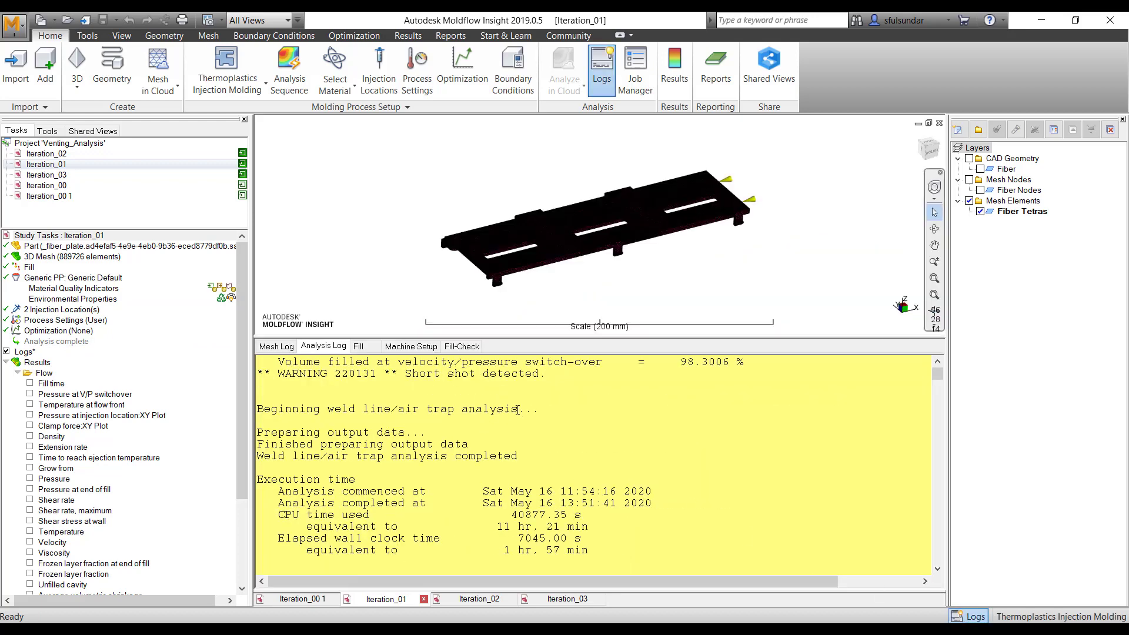
{"action": "scroll", "coordinate": [517, 409], "scroll_direction": "up", "scroll_amount": 3}
{"action": "left_click_drag", "start_coordinate": [553, 402], "coordinate": [403, 413]}
{"action": "left_click", "coordinate": [552, 419]}
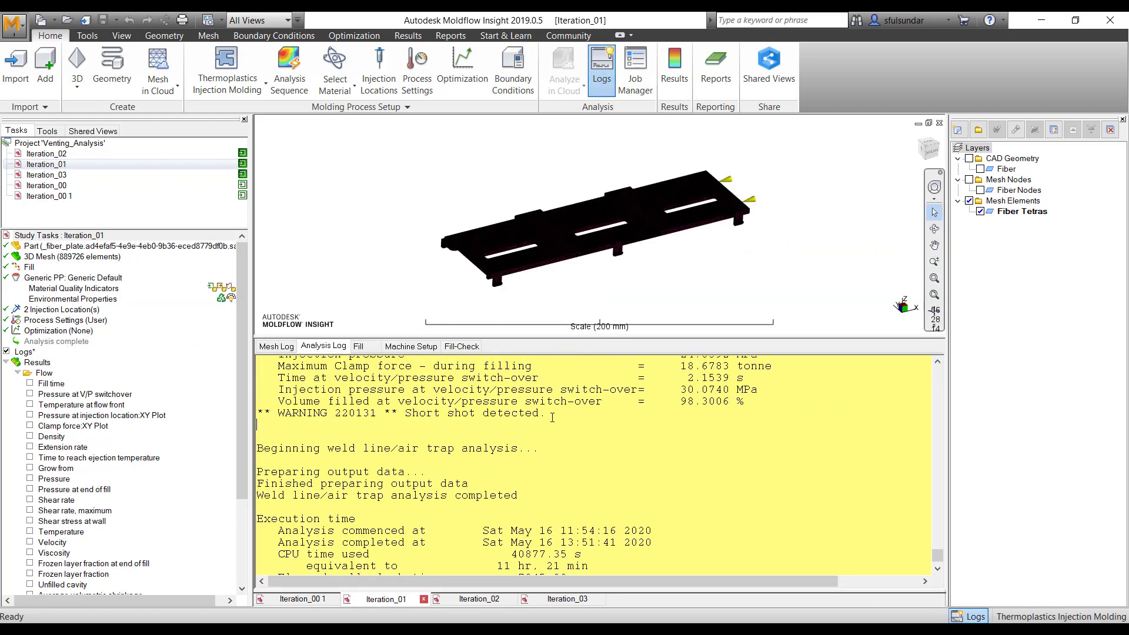
{"action": "left_click", "coordinate": [971, 617]}
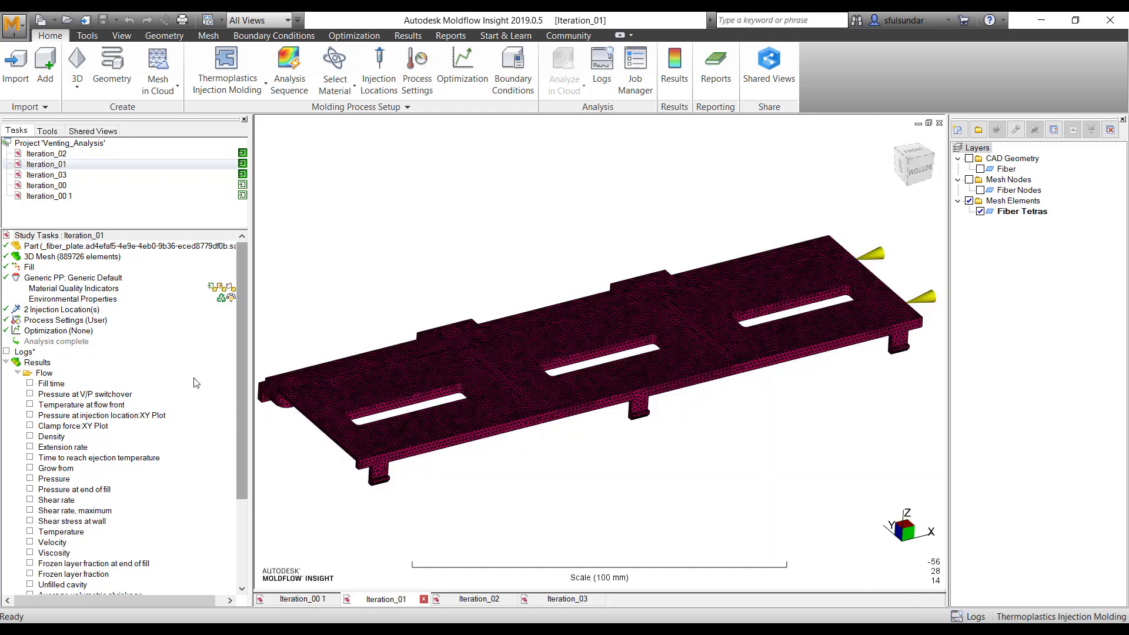
Display the Cavity weight result of the Iteration_01 study.
{"action": "left_click_drag", "start_coordinate": [245, 351], "coordinate": [240, 498]}
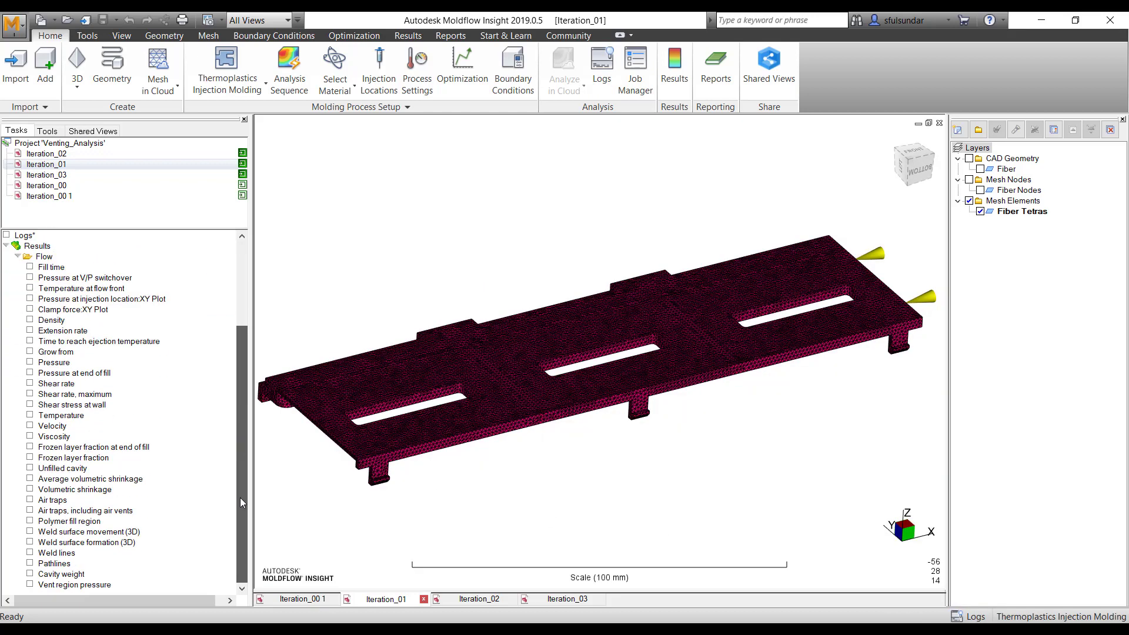
{"action": "left_click", "coordinate": [30, 584]}
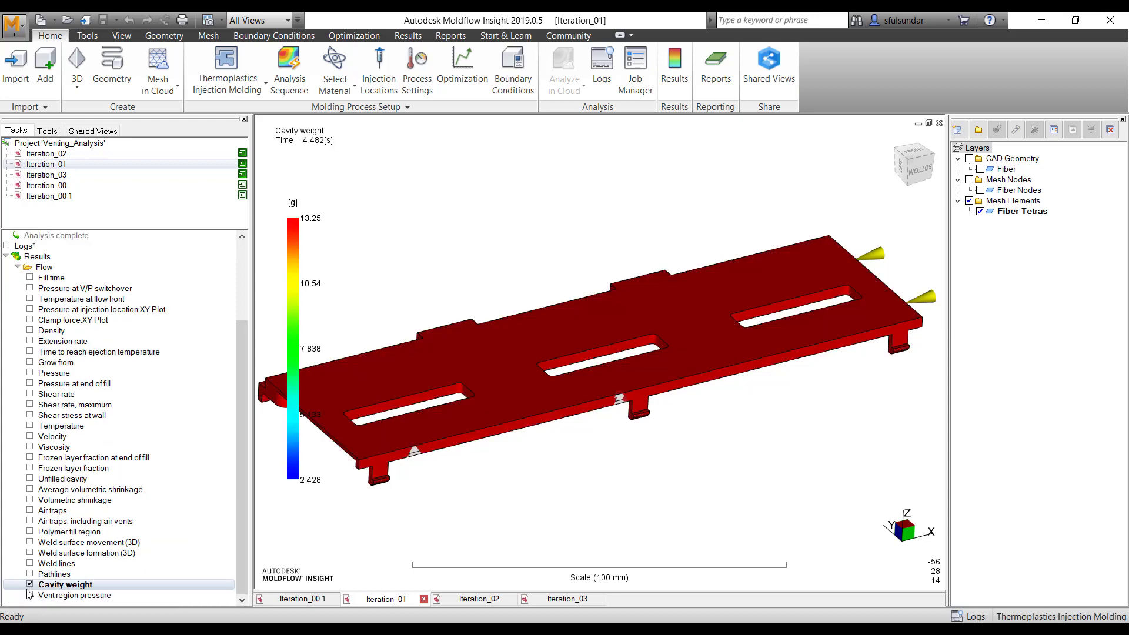
View the Vent region pressure result of Iteration_01, and display its Fill time result to inspect the plate's long edge up close.
{"action": "left_click", "coordinate": [29, 595]}
{"action": "middle_click_drag", "start_coordinate": [675, 368], "coordinate": [671, 423]}
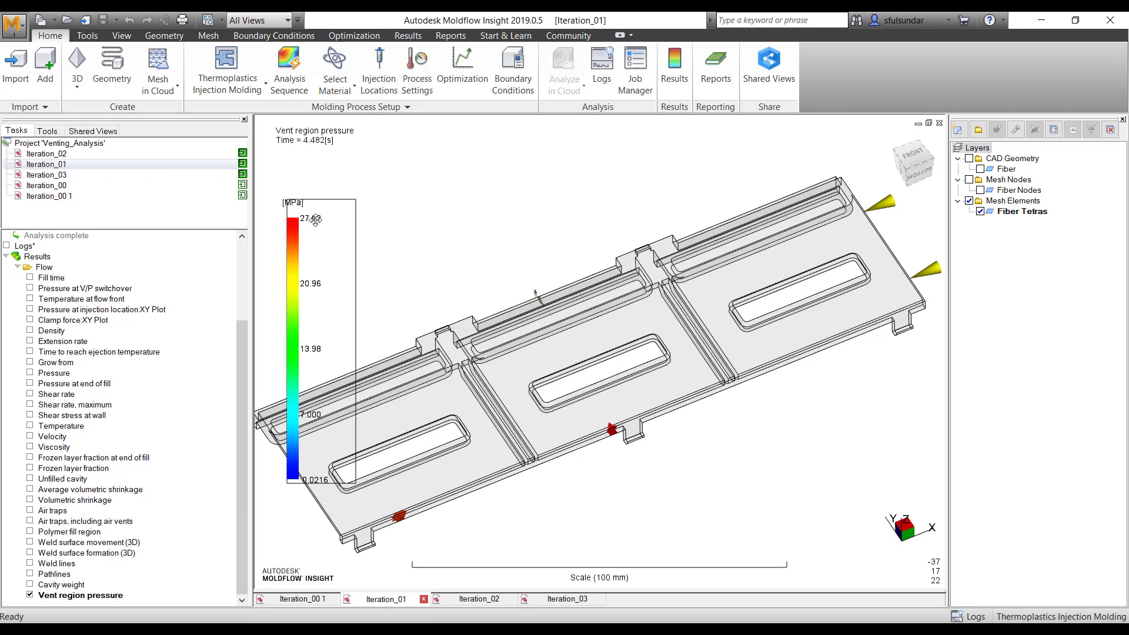
{"action": "left_click", "coordinate": [26, 277]}
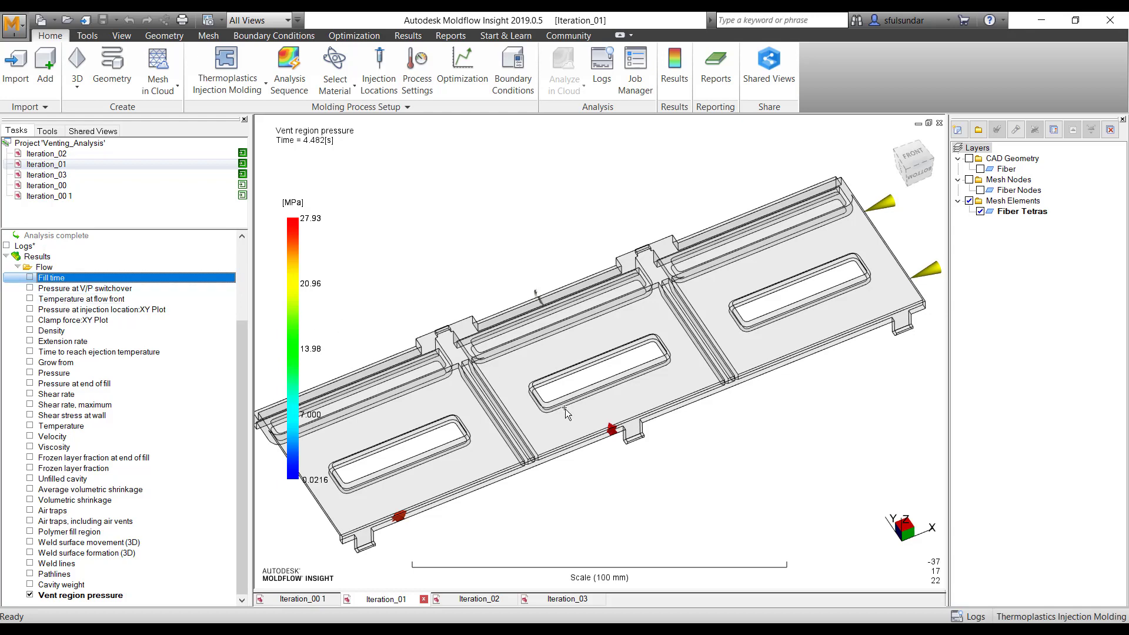
{"action": "left_click", "coordinate": [30, 277]}
{"action": "scroll", "coordinate": [587, 432], "scroll_direction": "up", "scroll_amount": 5}
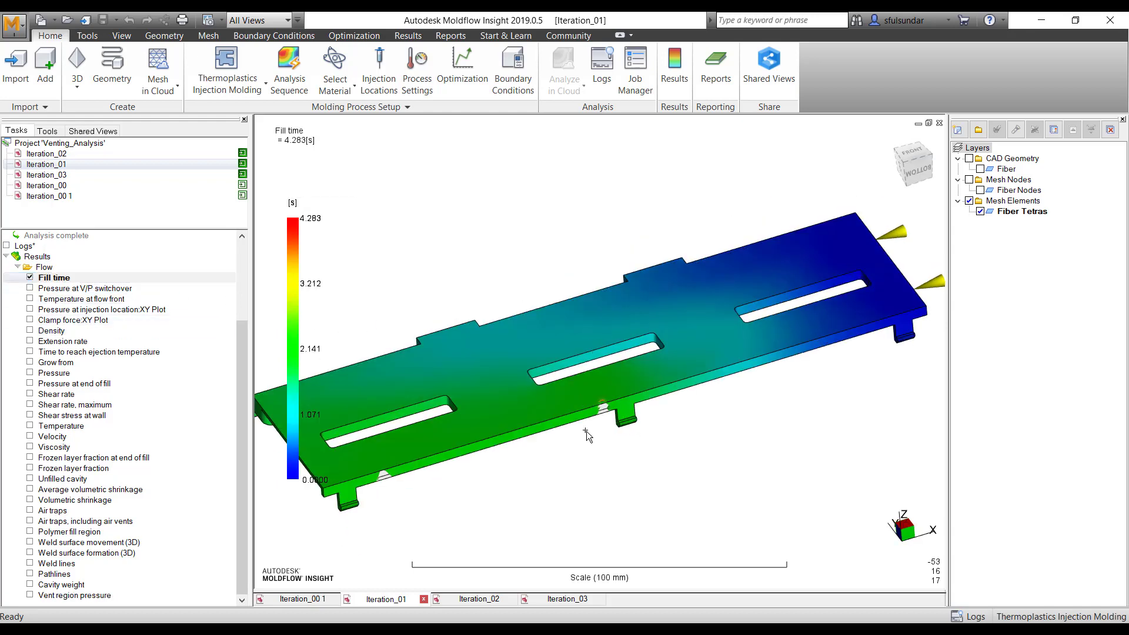
{"action": "middle_click_drag", "start_coordinate": [611, 477], "coordinate": [788, 396]}
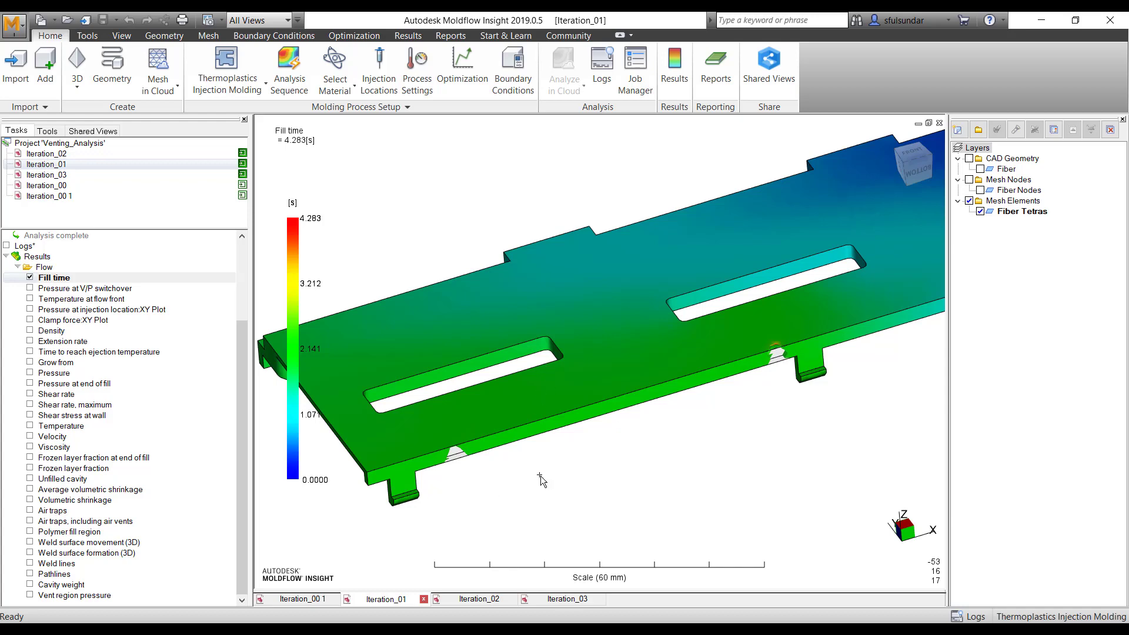
Switch to the Iteration_02 study, turn off its Air traps result, and inspect the vent locations on the plate's long edges.
{"action": "left_click", "coordinate": [479, 599]}
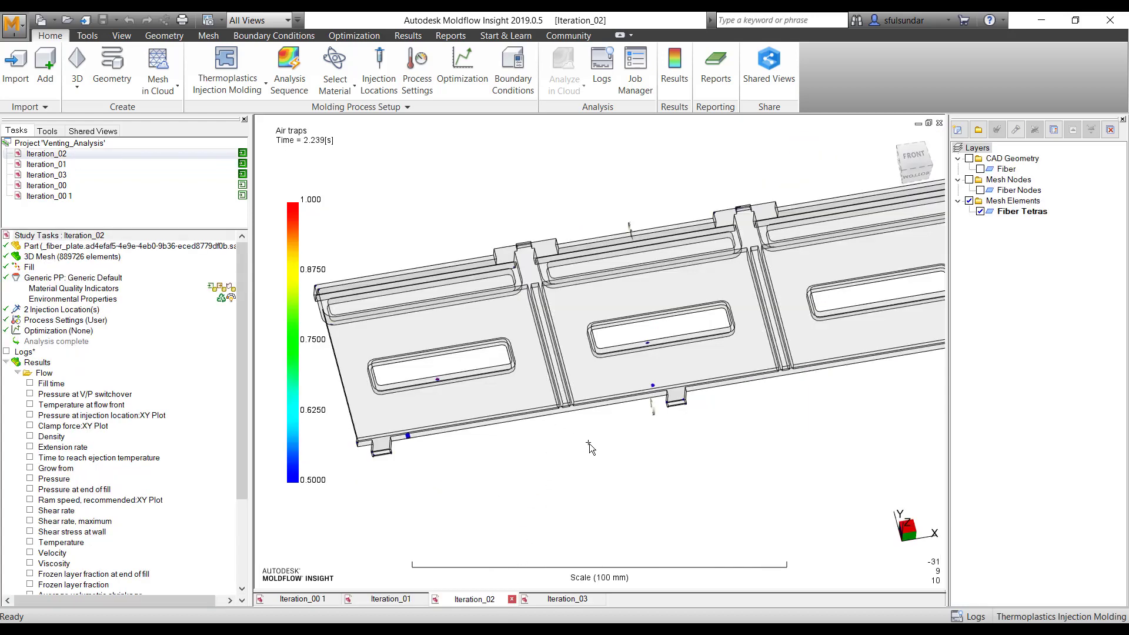
{"action": "middle_click_drag", "start_coordinate": [673, 310], "coordinate": [652, 294]}
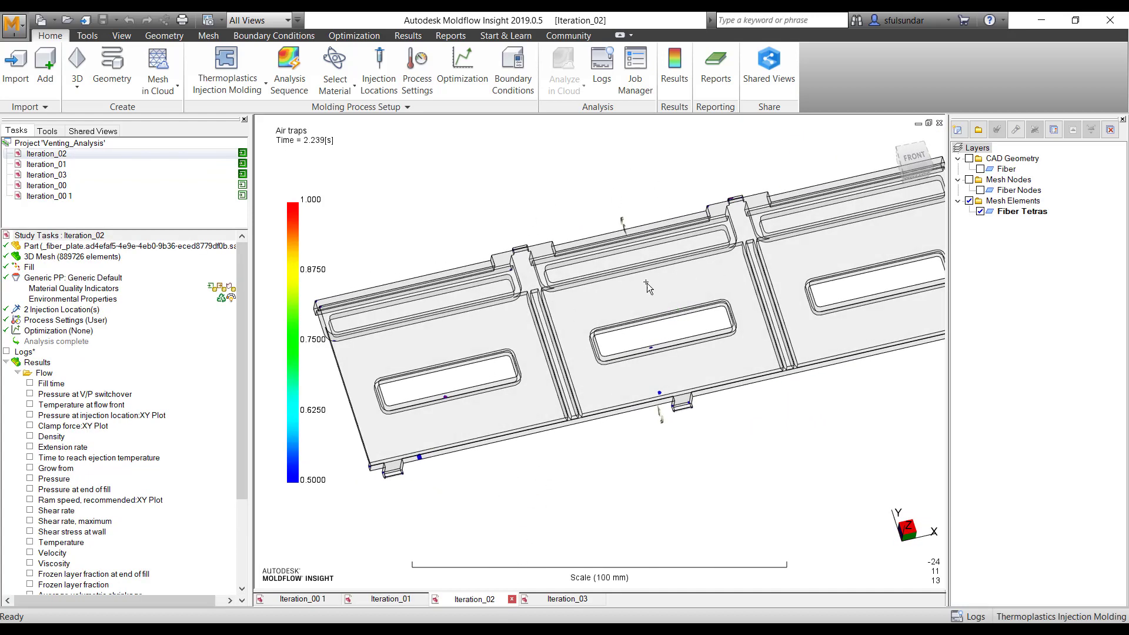
{"action": "scroll", "coordinate": [90, 474], "scroll_direction": "down", "scroll_amount": 3}
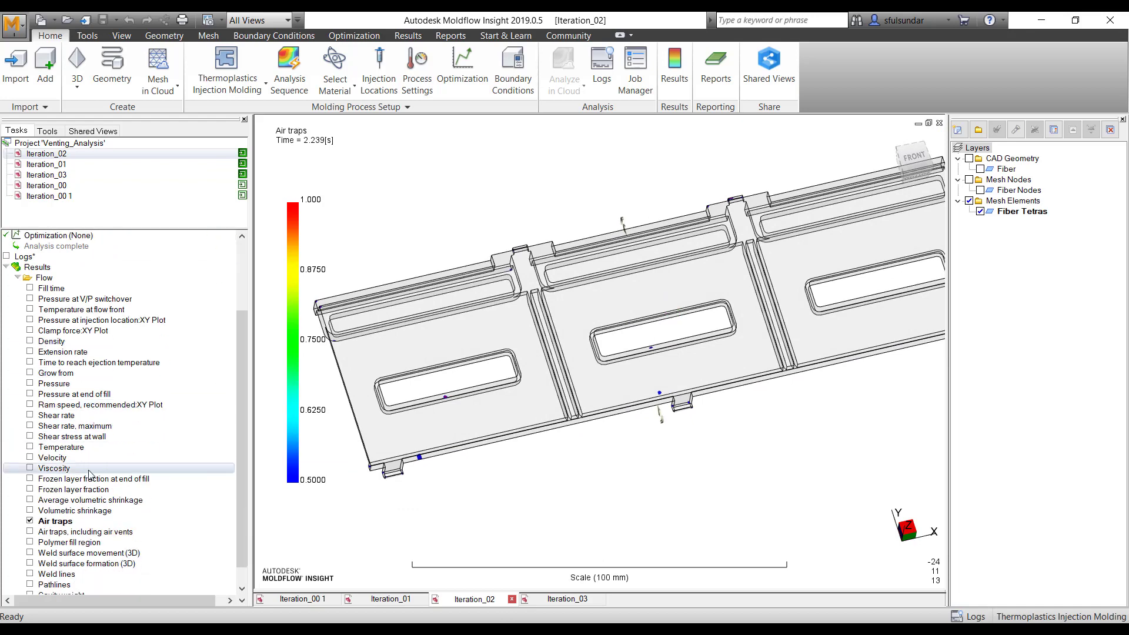
{"action": "left_click", "coordinate": [30, 500]}
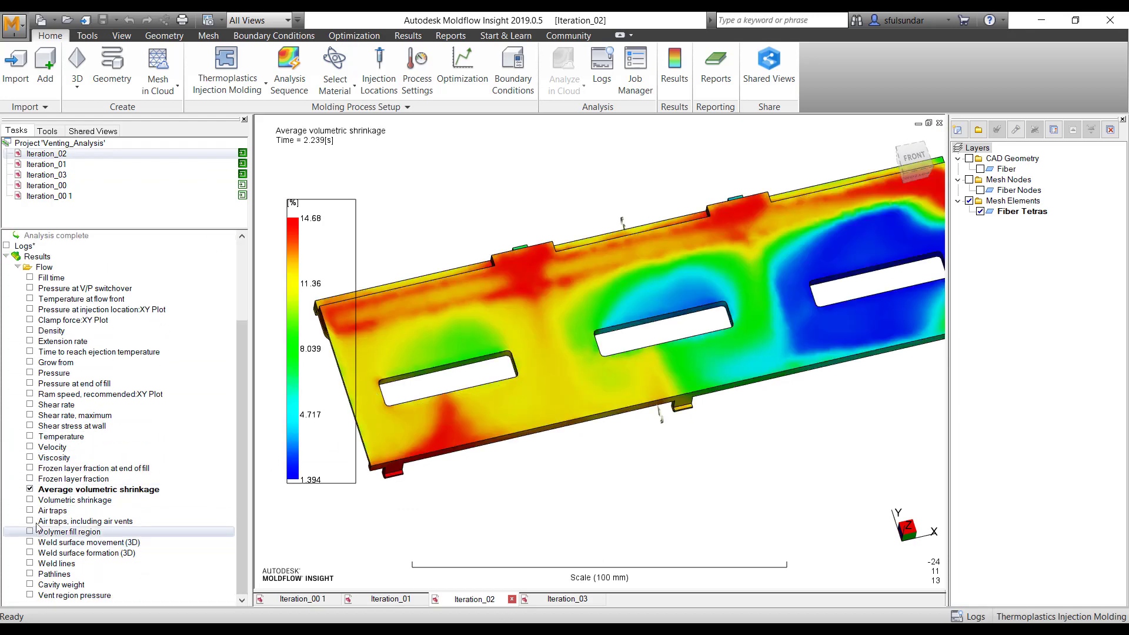
{"action": "left_click", "coordinate": [30, 511]}
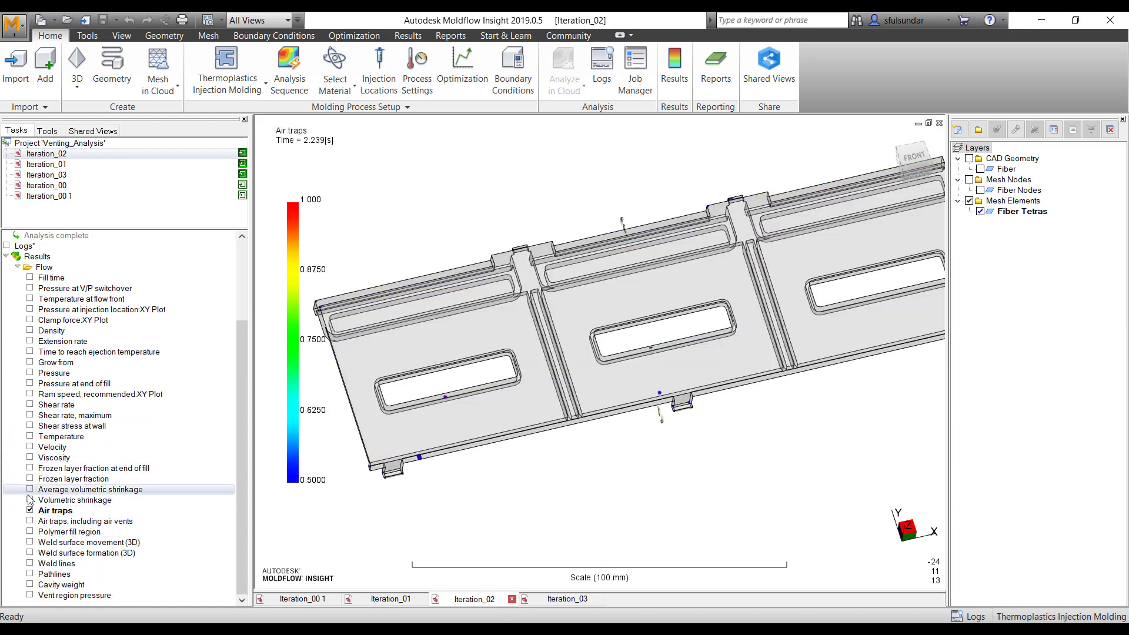
{"action": "left_click", "coordinate": [30, 510]}
{"action": "middle_click_drag", "start_coordinate": [731, 285], "coordinate": [773, 318]}
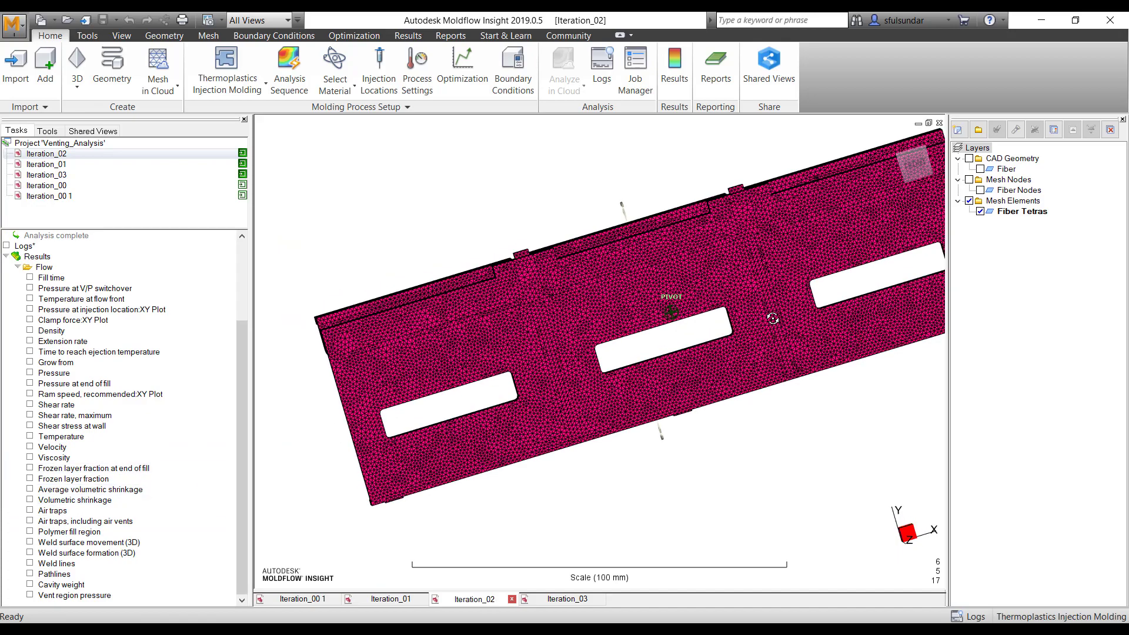
{"action": "middle_click_drag", "start_coordinate": [560, 231], "coordinate": [658, 254]}
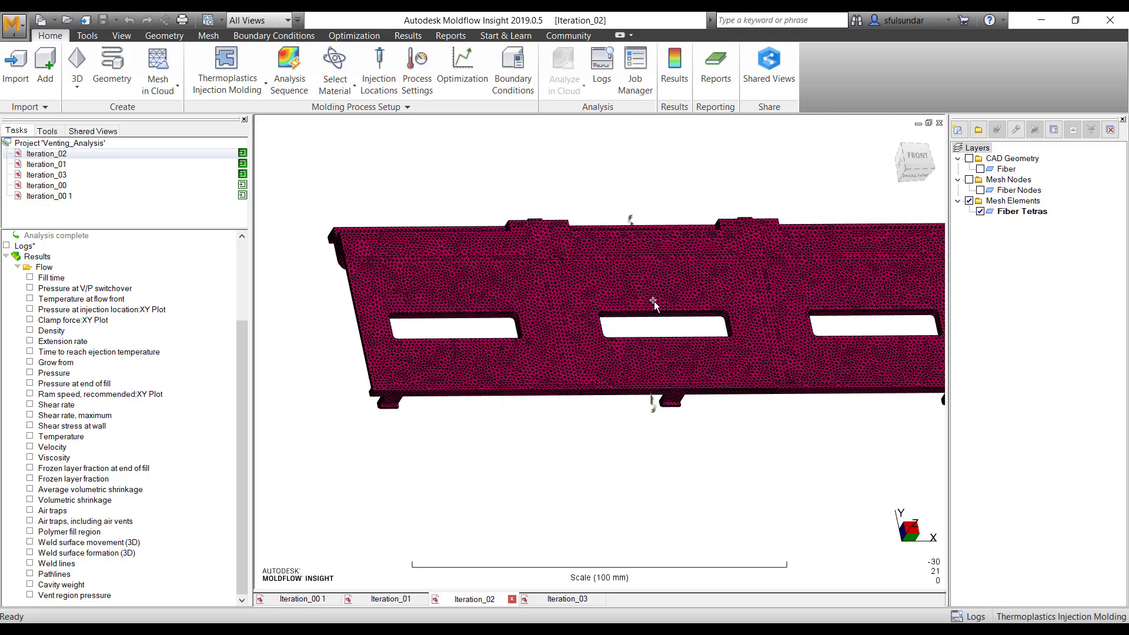
{"action": "middle_click_drag", "start_coordinate": [652, 299], "coordinate": [618, 283]}
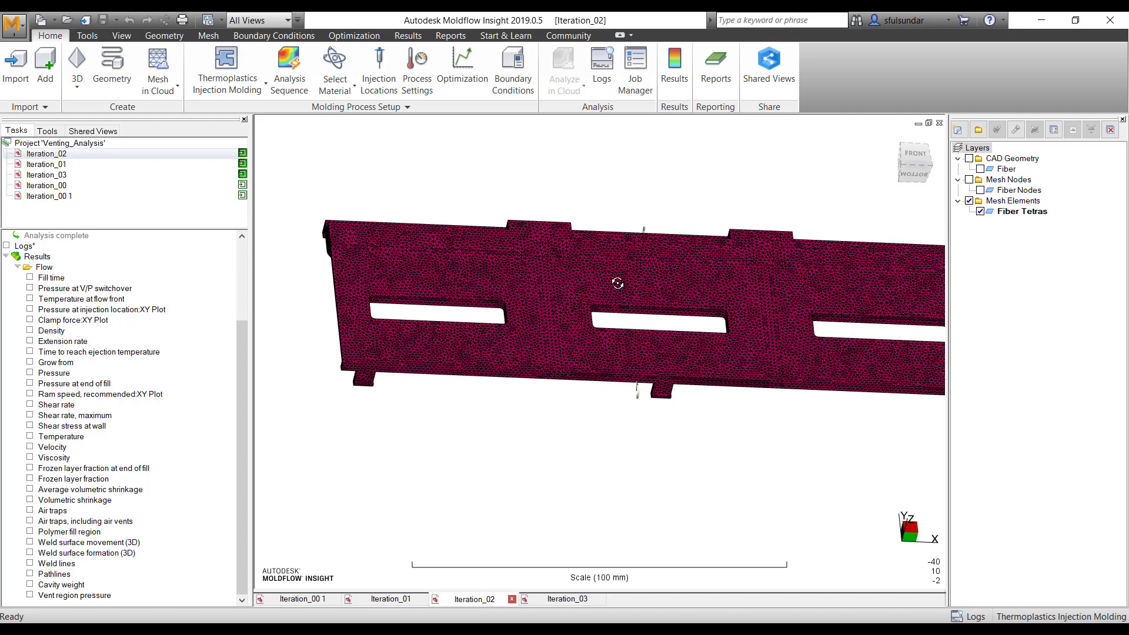
Open Iteration_02's analysis log and highlight the filling rows from the V/P switch-over to the end of fill.
{"action": "left_click", "coordinate": [970, 616]}
{"action": "scroll", "coordinate": [630, 491], "scroll_direction": "up", "scroll_amount": 10}
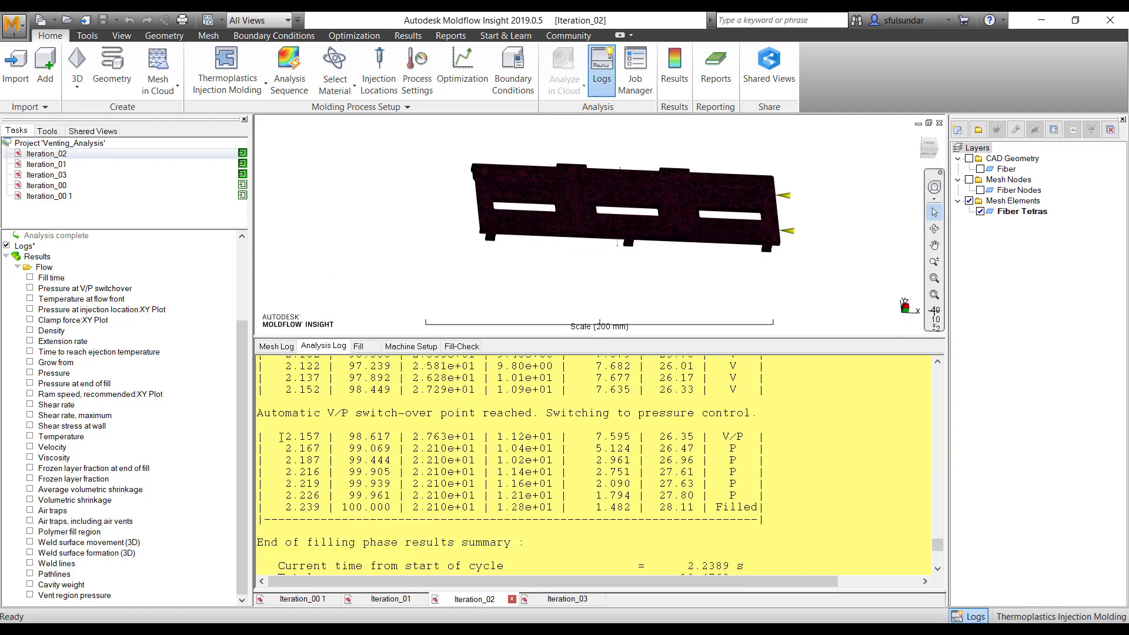
{"action": "left_click_drag", "start_coordinate": [280, 437], "coordinate": [257, 441]}
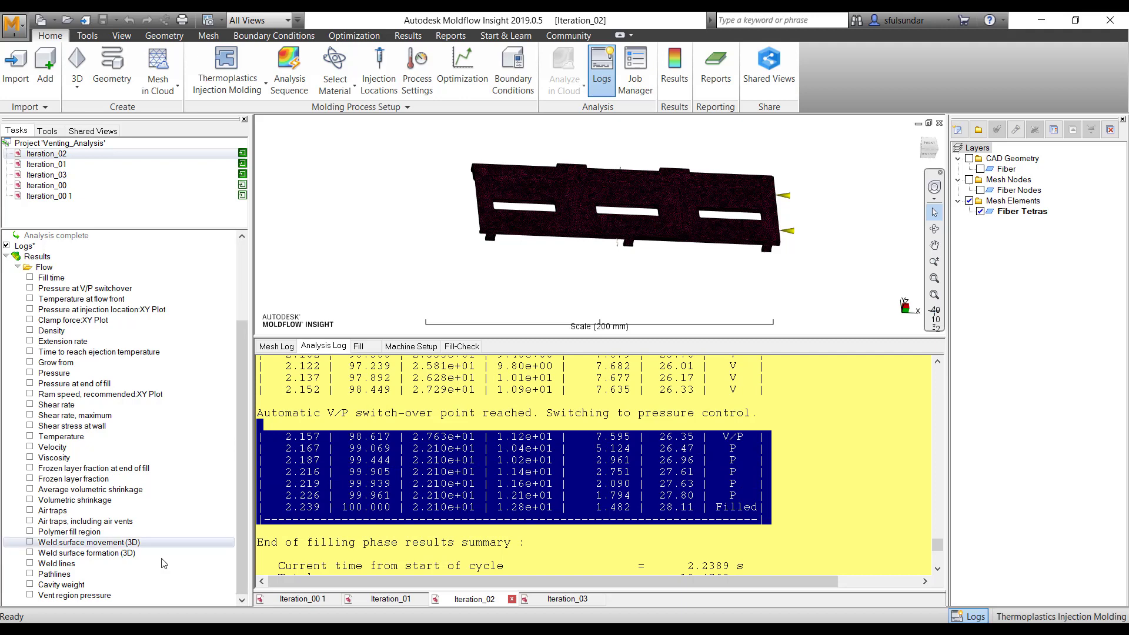
Display the Vent region pressure result of Iteration_02 with the logs hidden, and examine the vents on both long edges.
{"action": "left_click", "coordinate": [30, 595]}
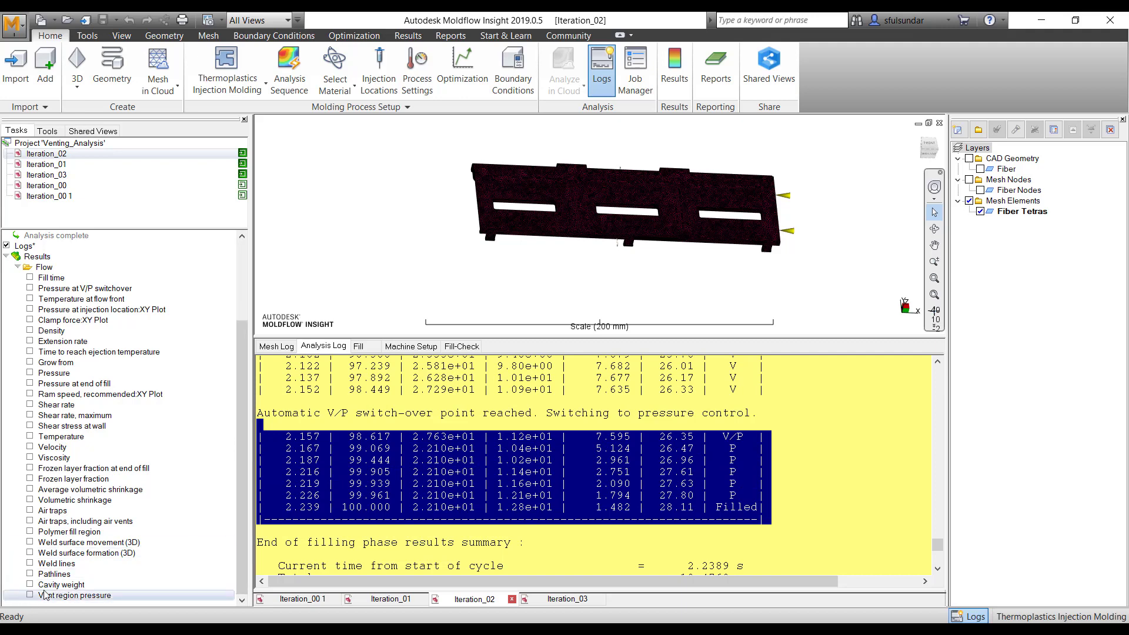
{"action": "left_click", "coordinate": [969, 616]}
{"action": "middle_click_drag", "start_coordinate": [501, 438], "coordinate": [582, 375]}
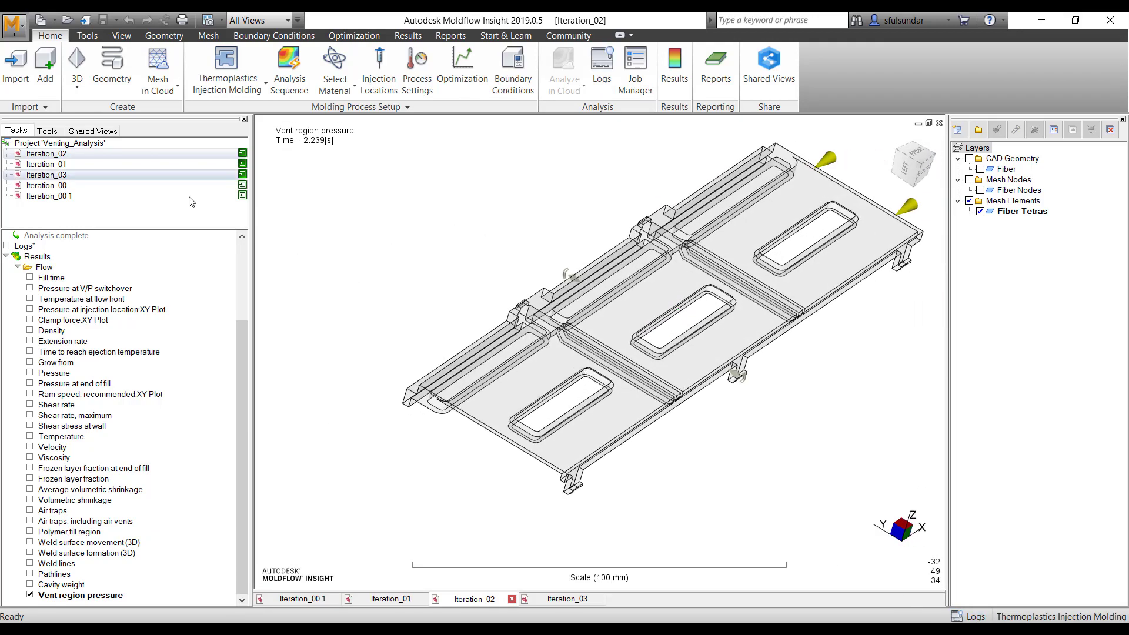
Switch to the Iteration_03 study and check the last filling rows in its analysis log, hiding the logs when done.
{"action": "double_click", "coordinate": [39, 175]}
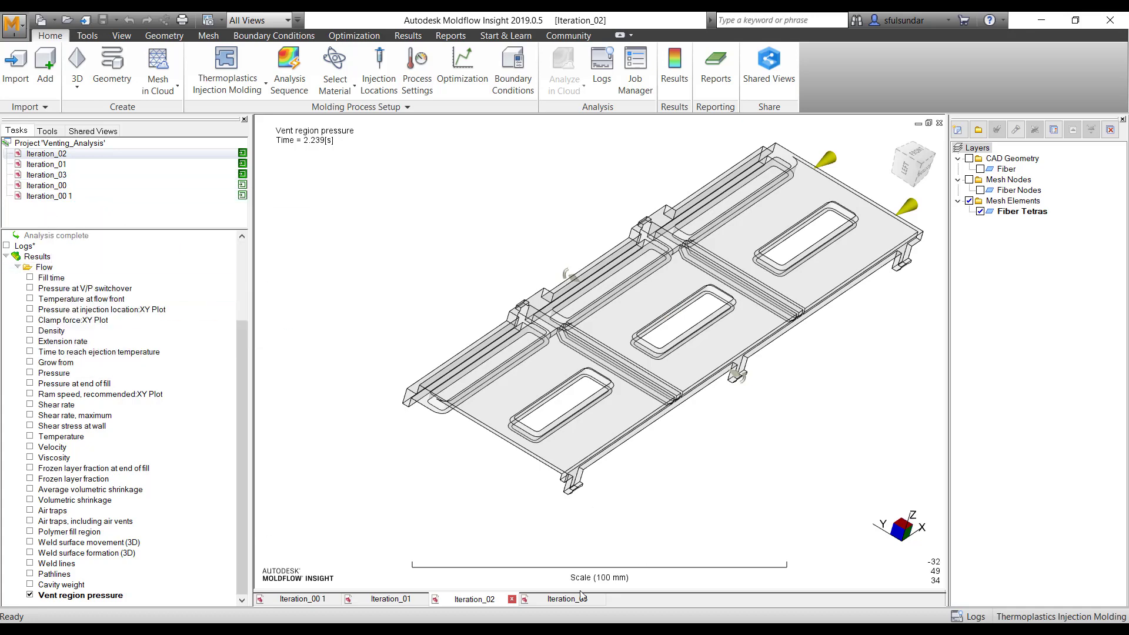
{"action": "mouse_move", "coordinate": [528, 434]}
{"action": "middle_mouse_down"}
{"action": "mouse_move", "coordinate": [552, 433]}
{"action": "mouse_move", "coordinate": [552, 449]}
{"action": "middle_mouse_up"}
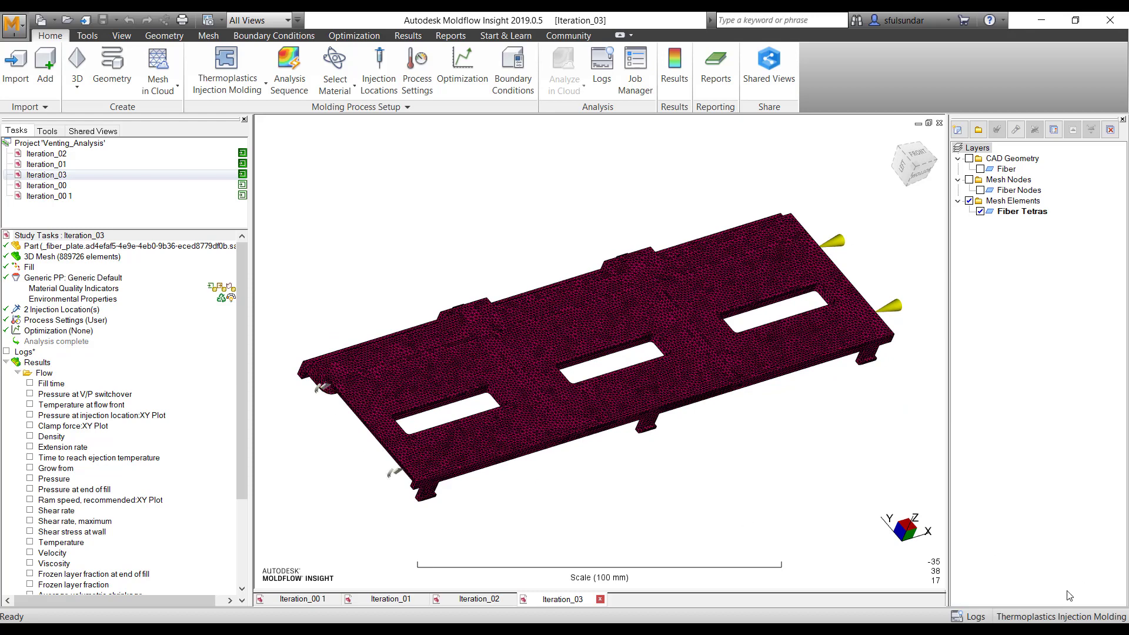
{"action": "left_click", "coordinate": [971, 616]}
{"action": "scroll", "coordinate": [646, 473], "scroll_direction": "up", "scroll_amount": 5}
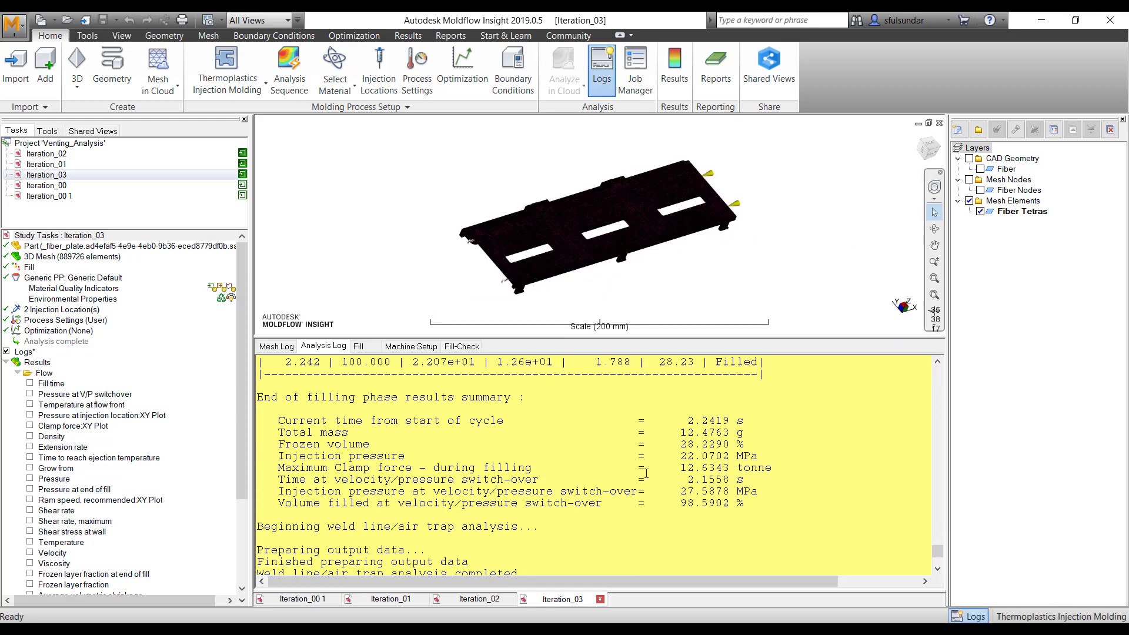
{"action": "left_click_drag", "start_coordinate": [342, 479], "coordinate": [408, 494]}
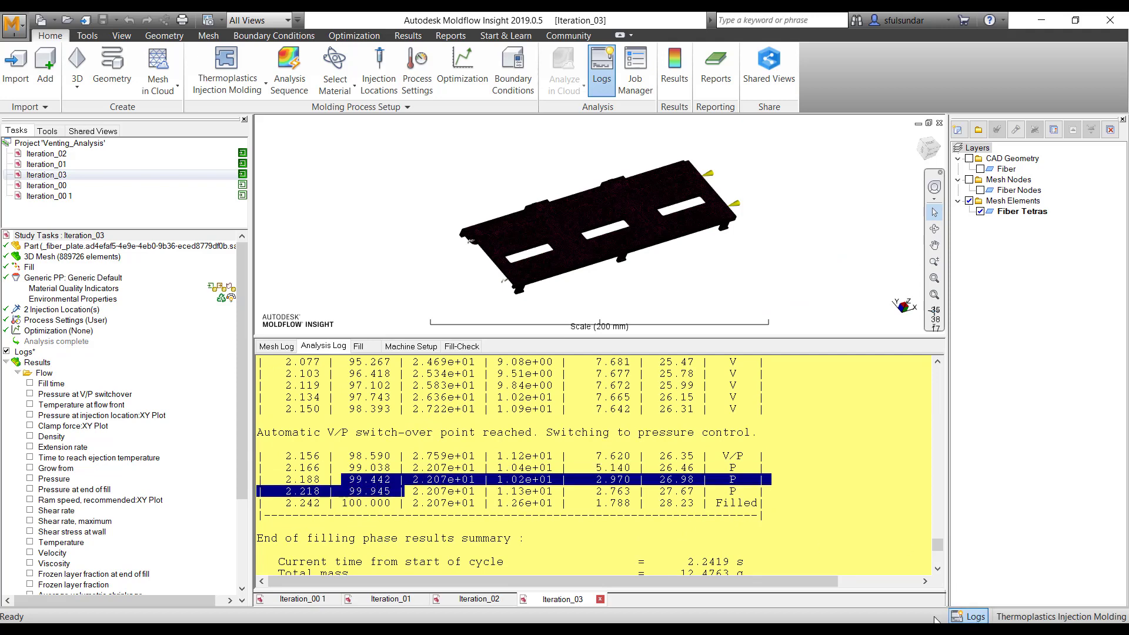
{"action": "left_click", "coordinate": [971, 617]}
Display Iteration_03's Cavity weight result and its Vent region pressure result, examining the plate's short end with the vents.
{"action": "left_click_drag", "start_coordinate": [239, 464], "coordinate": [235, 565]}
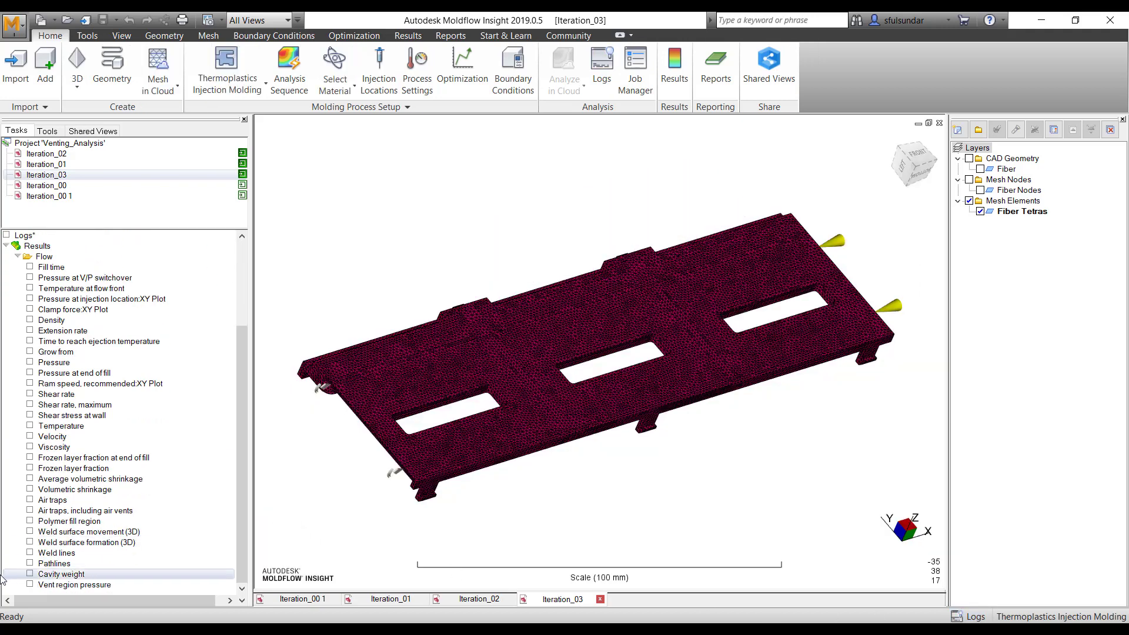
{"action": "left_click", "coordinate": [30, 585]}
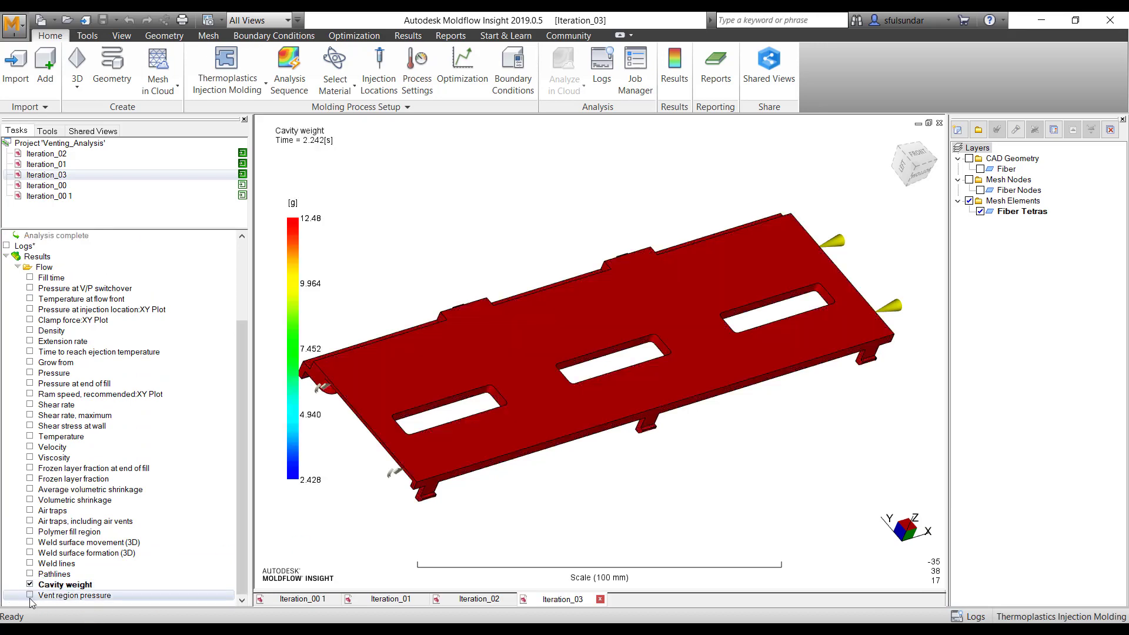
{"action": "left_click", "coordinate": [29, 596]}
{"action": "middle_click_drag", "start_coordinate": [313, 489], "coordinate": [556, 339]}
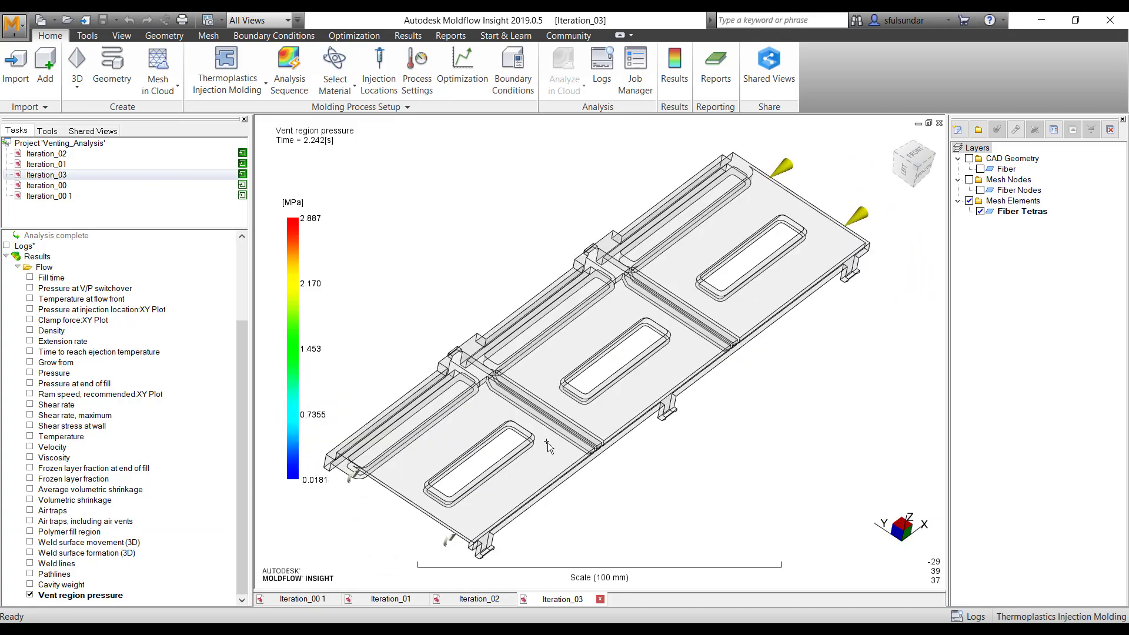
{"action": "middle_click_drag", "start_coordinate": [548, 442], "coordinate": [692, 460]}
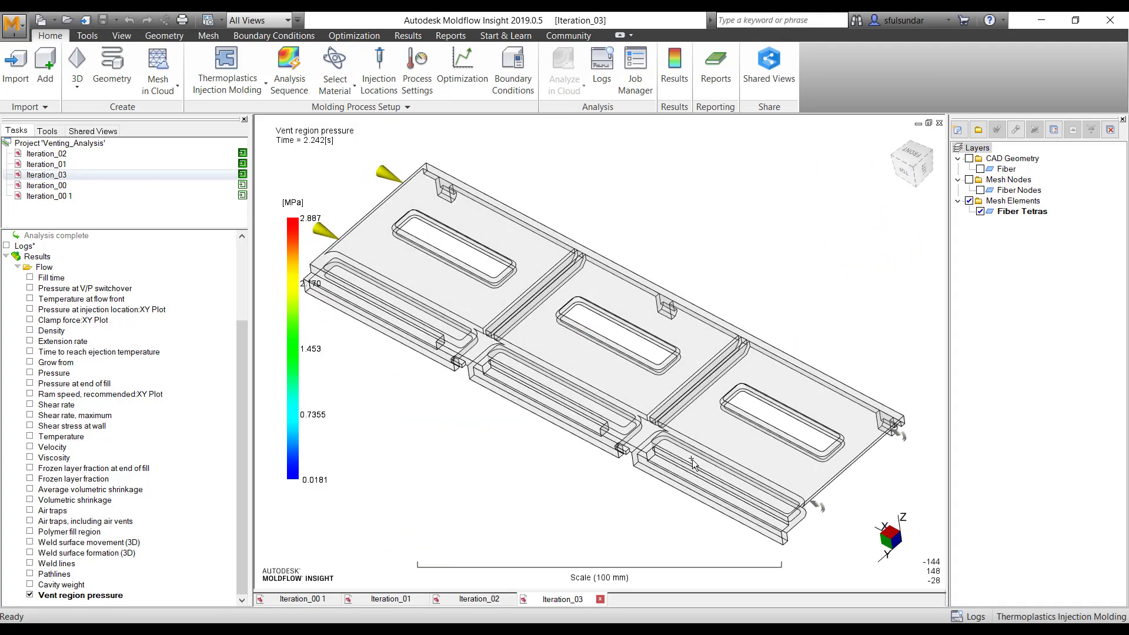
Play the animation of Iteration_03's Vent region pressure result.
{"action": "left_click", "coordinate": [674, 68]}
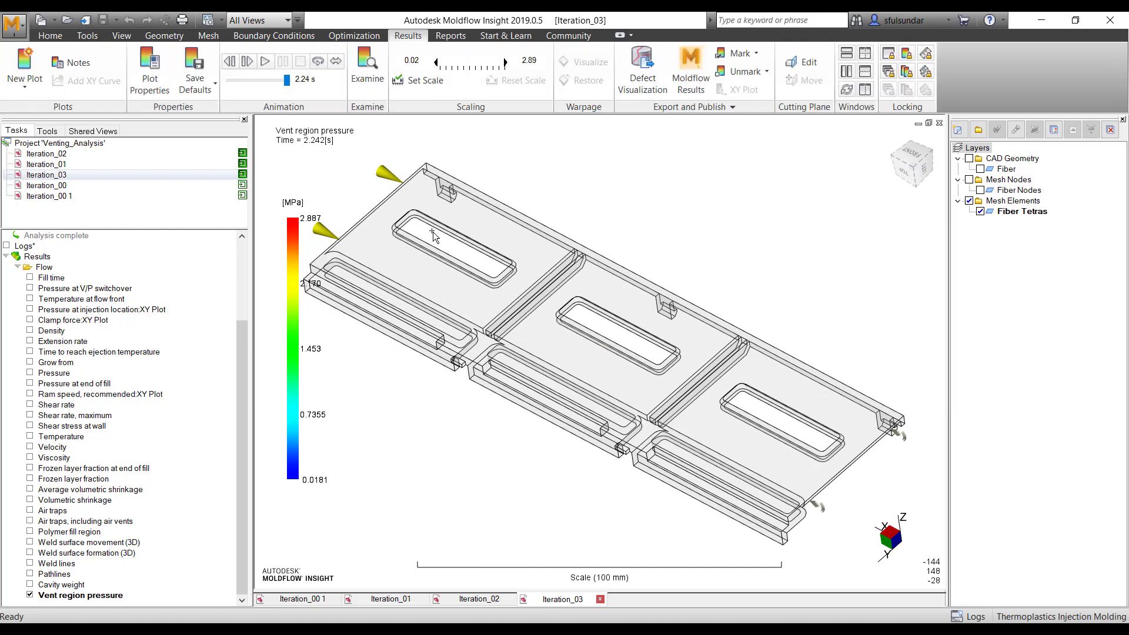
{"action": "left_click", "coordinate": [267, 63]}
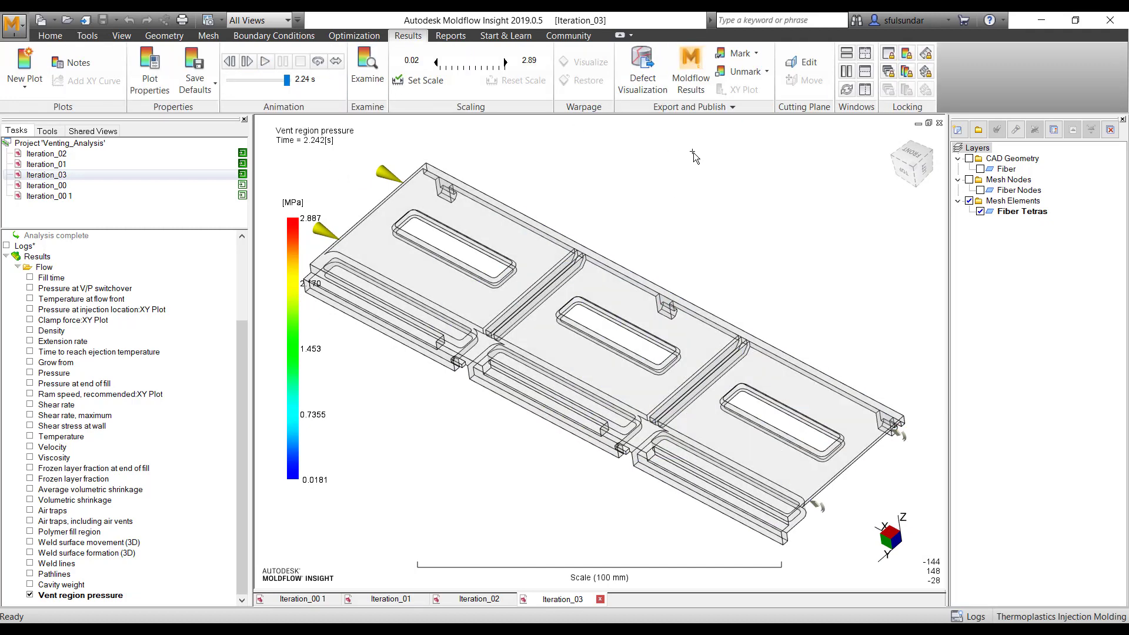